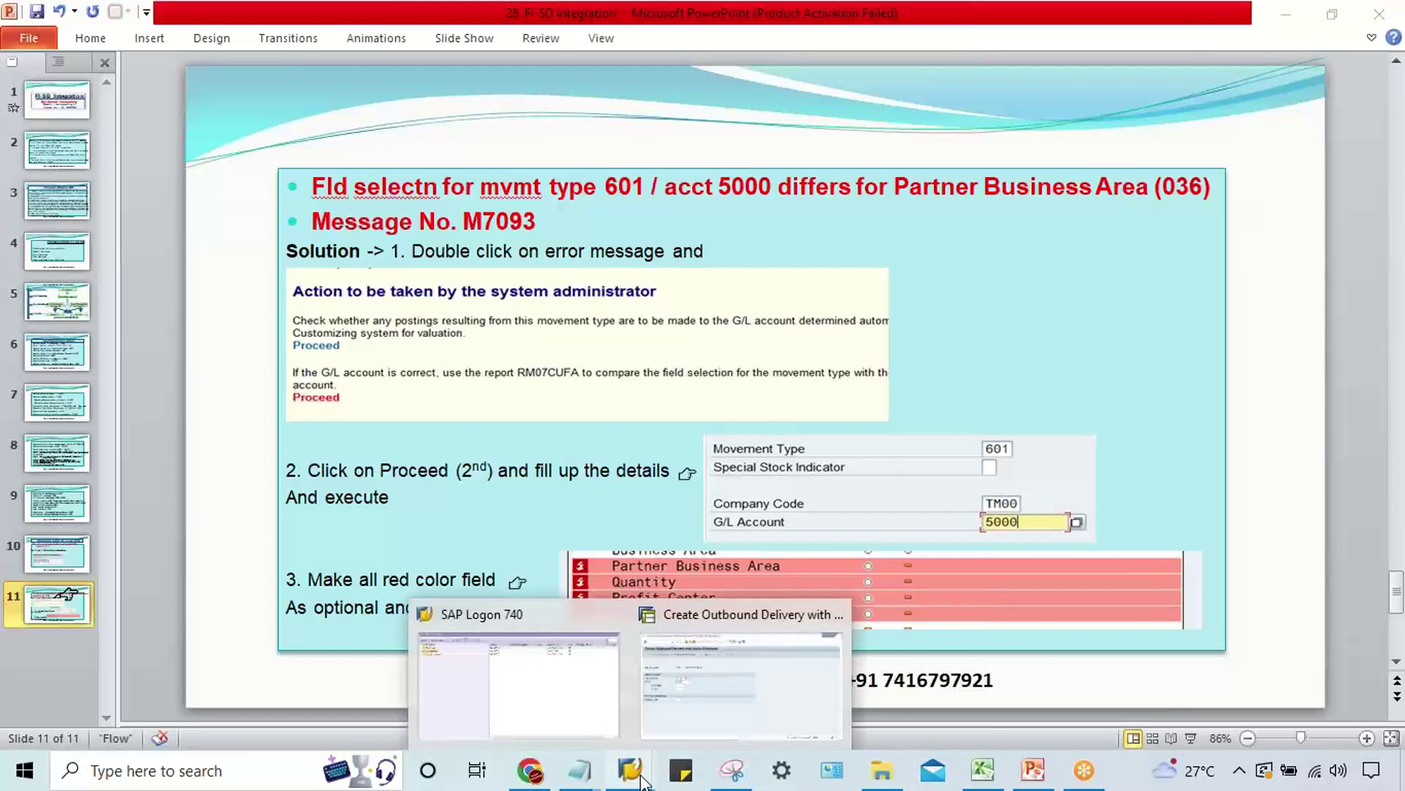
- Bring the SAP Create Outbound Delivery window forward from the taskbar
left_click(683, 728)
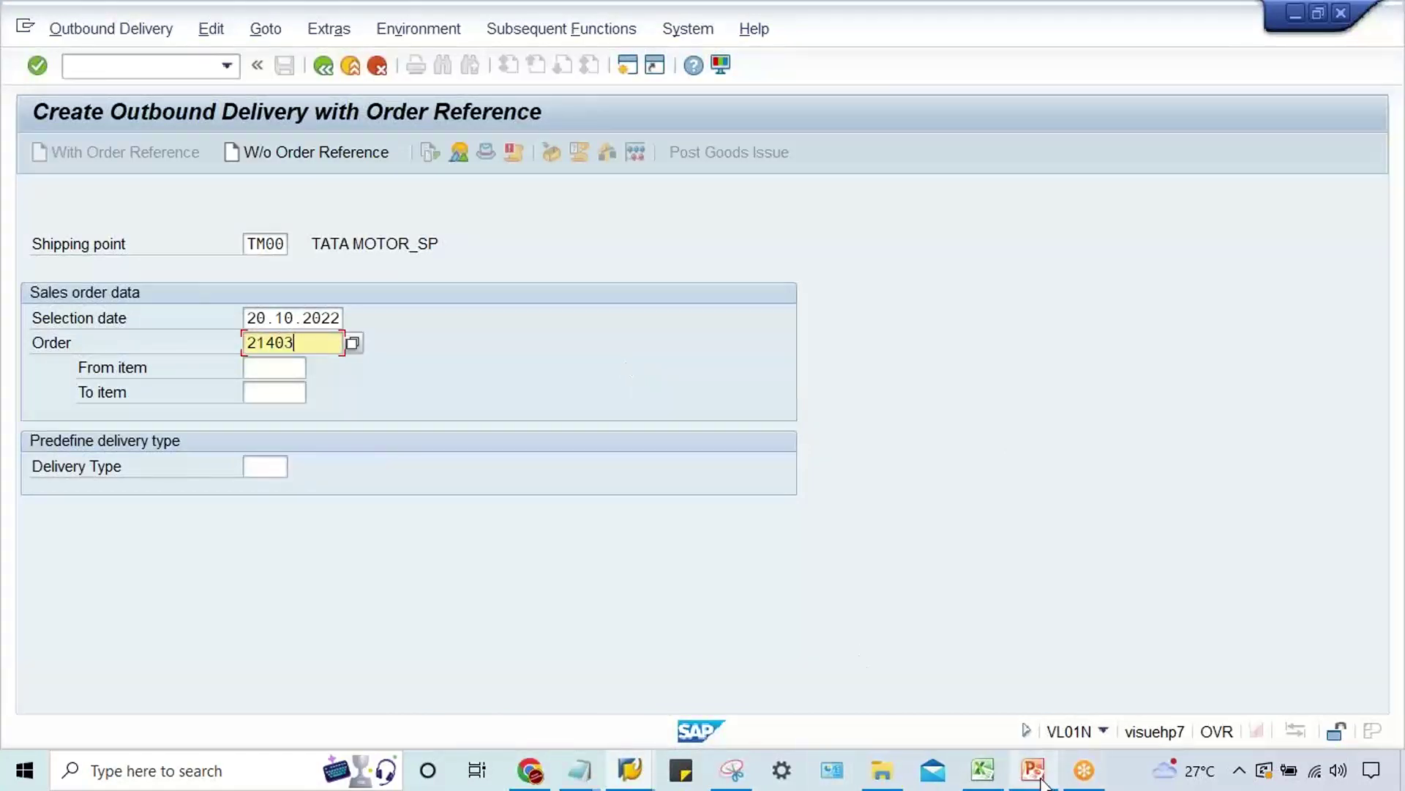
- Switch to the solution slide and back to the outbound delivery window for order 21403
mouse_move(1032, 770)
left_click(1000, 648)
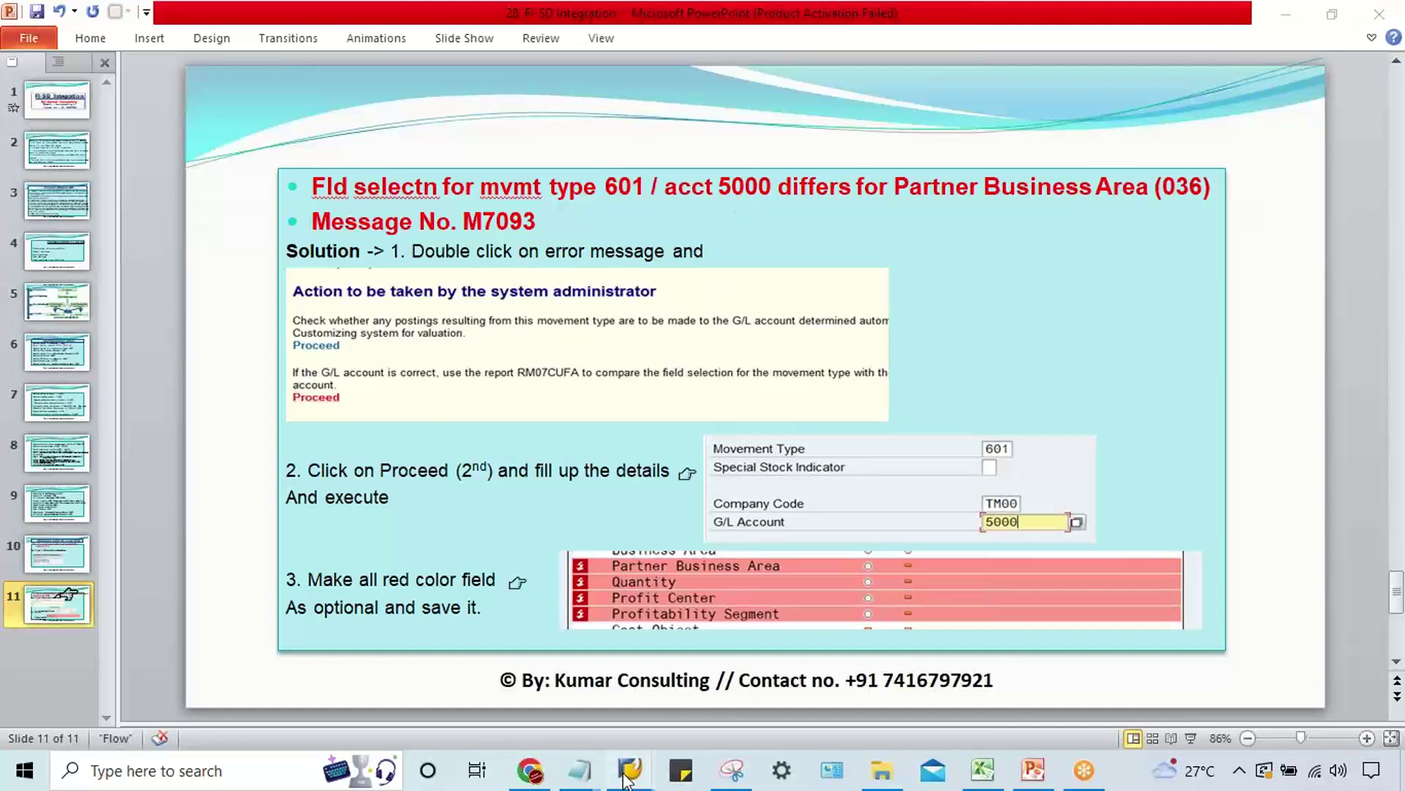
mouse_move(628, 771)
left_click(699, 690)
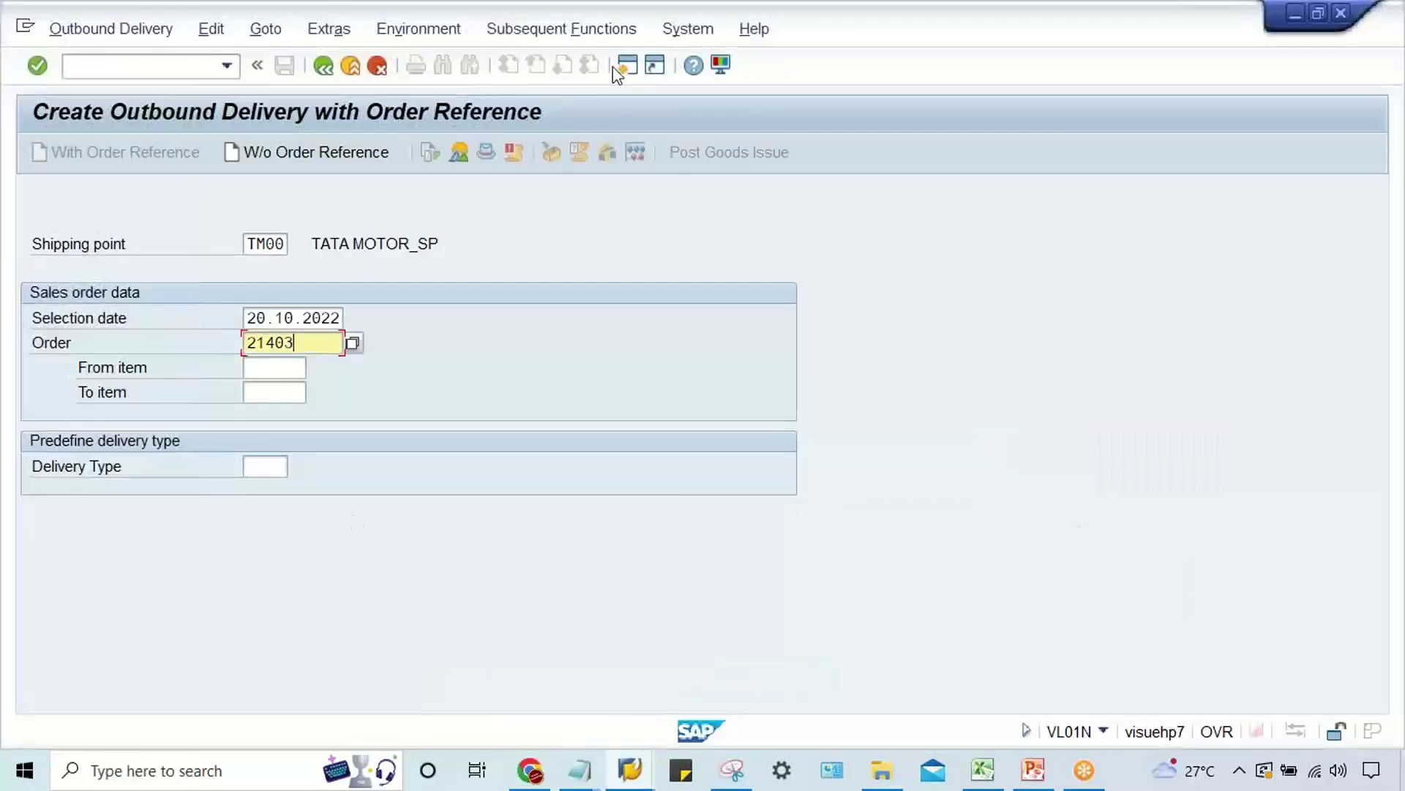
key("Return")
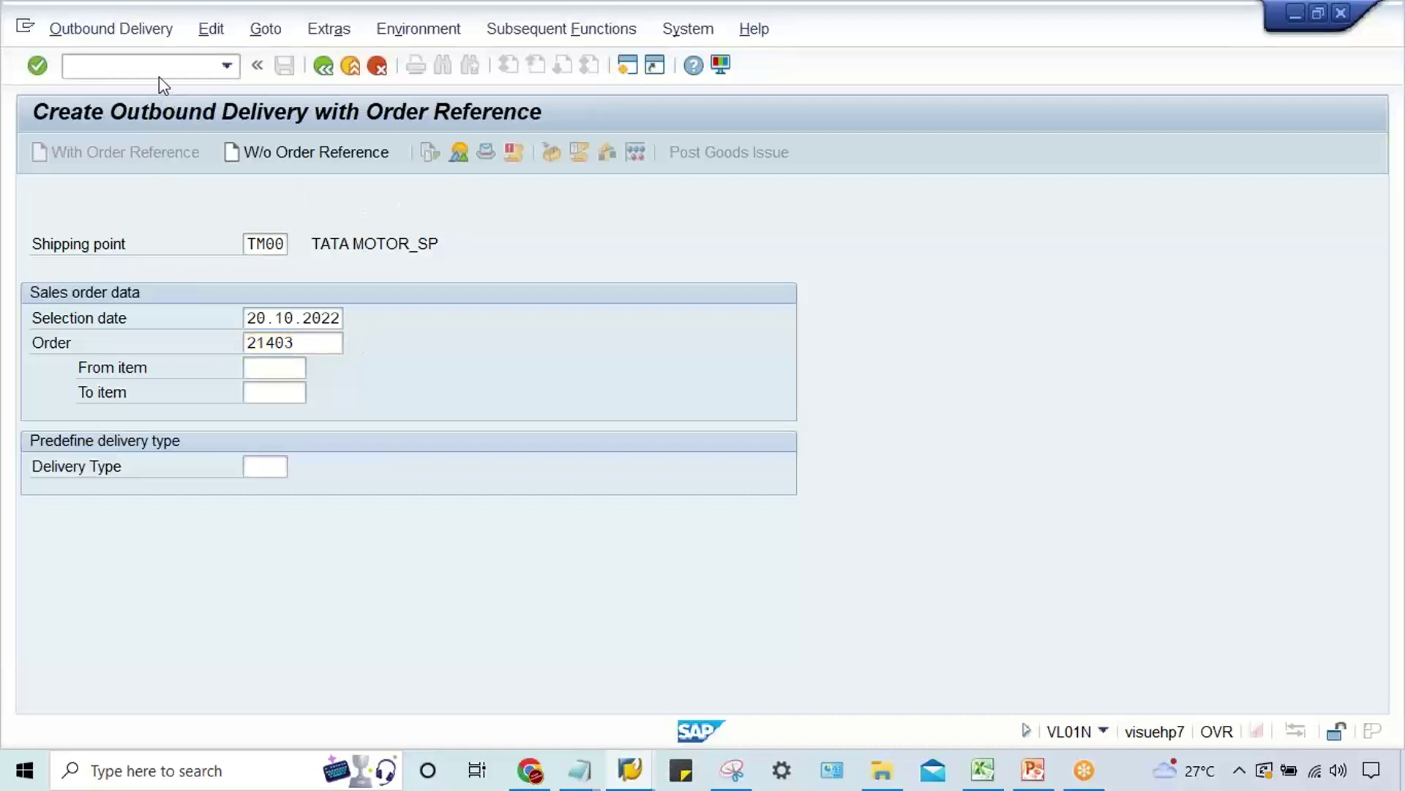
- Exit to the main menu, start FS00 and select account 5000 COGS ACT. under OTHER ACCOUNT
key("F3")
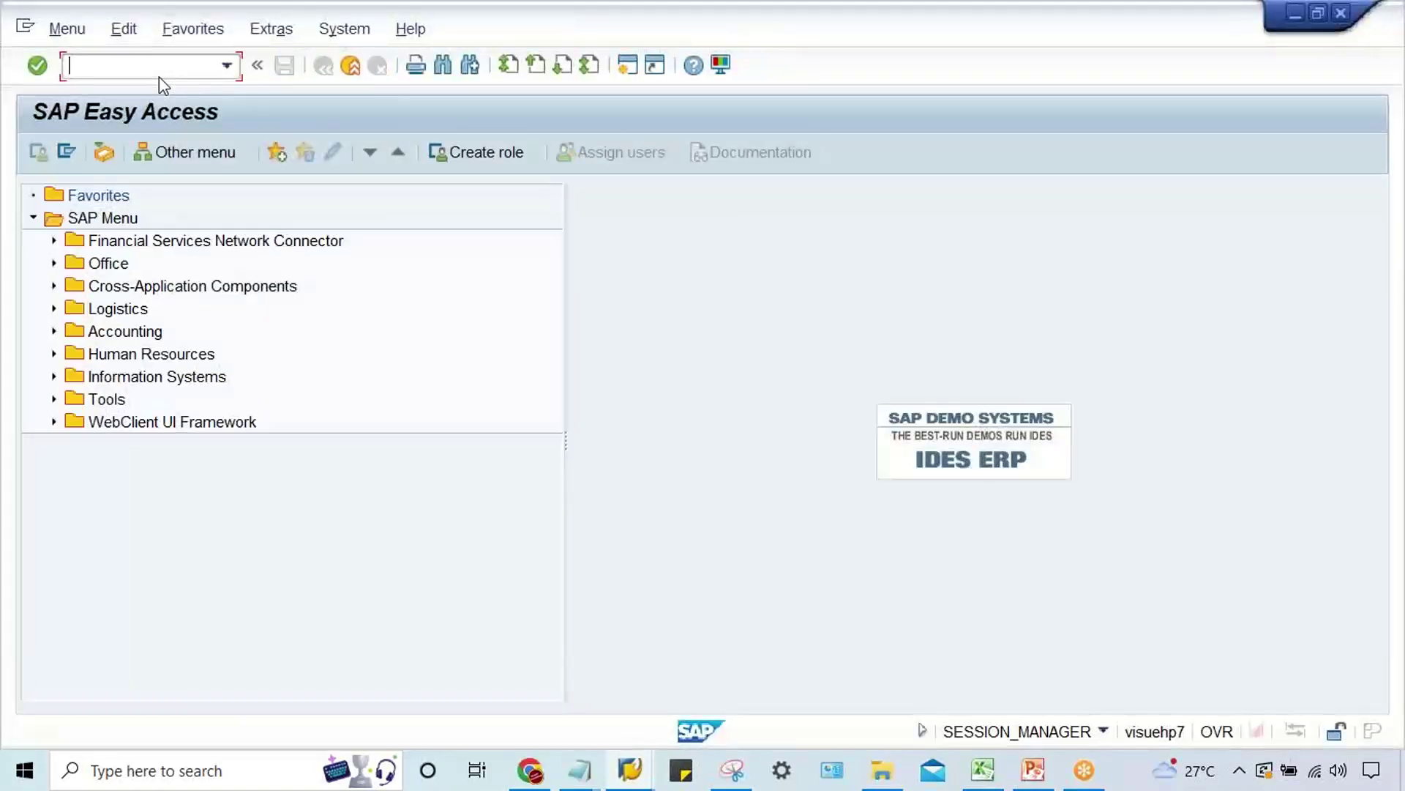
type("fs00")
key("Return")
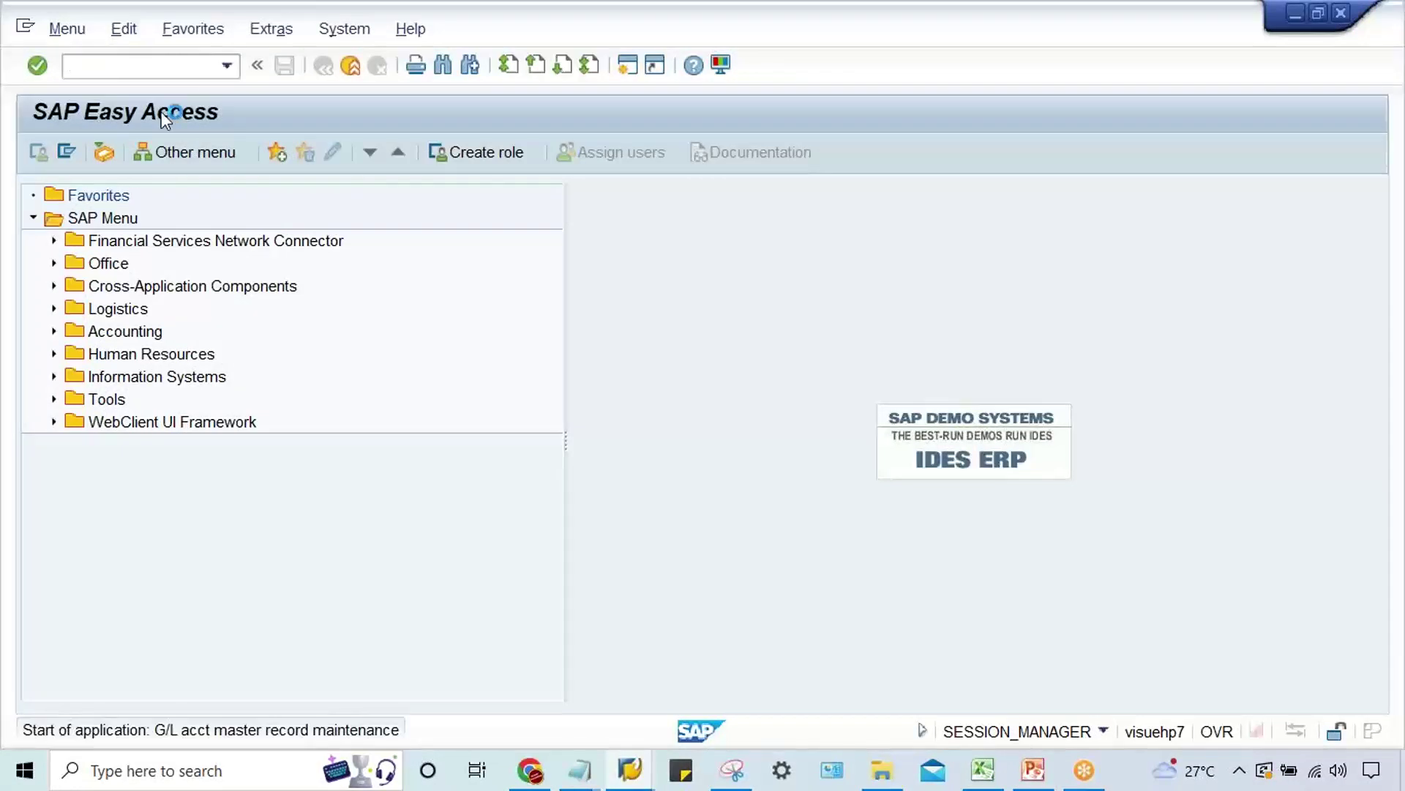
left_click(134, 336)
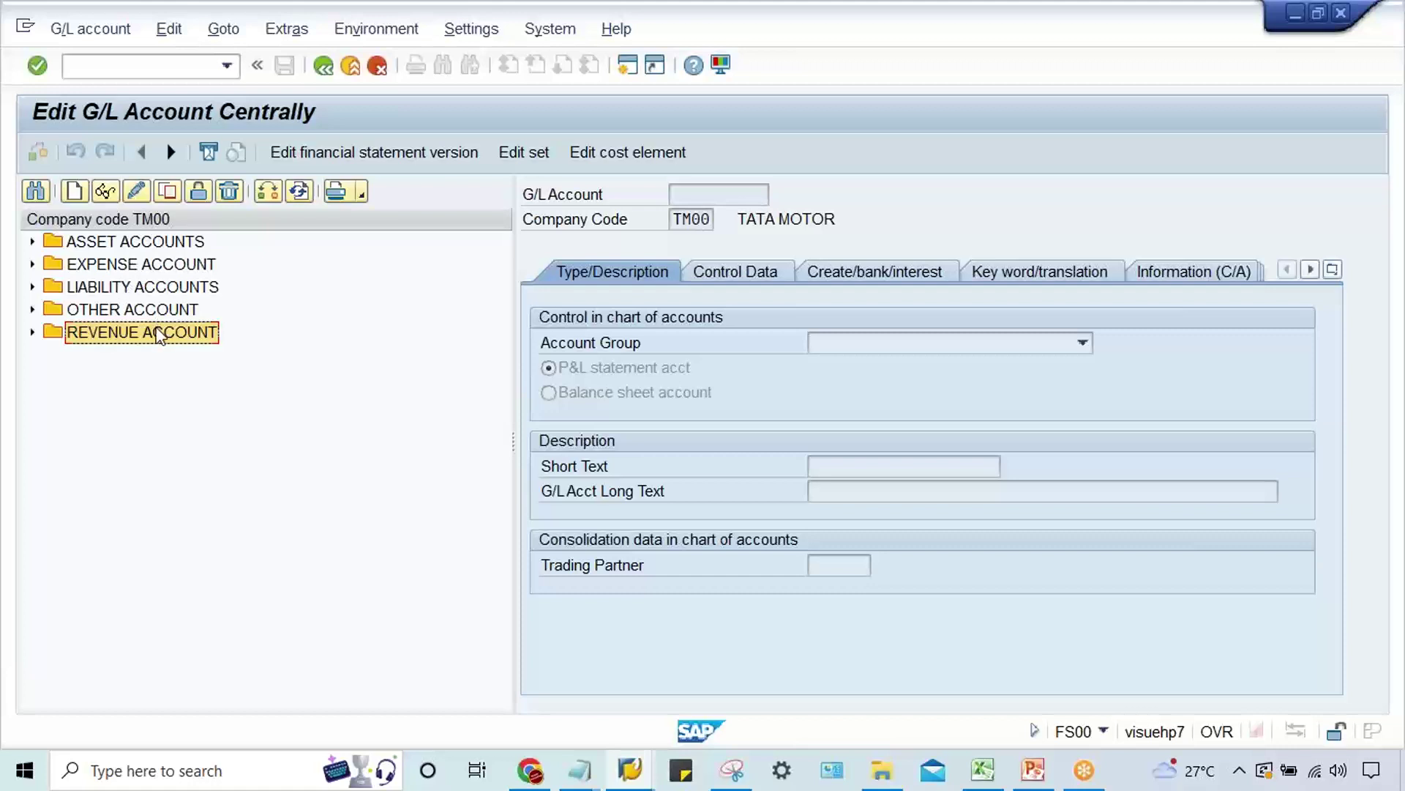
left_click(148, 312)
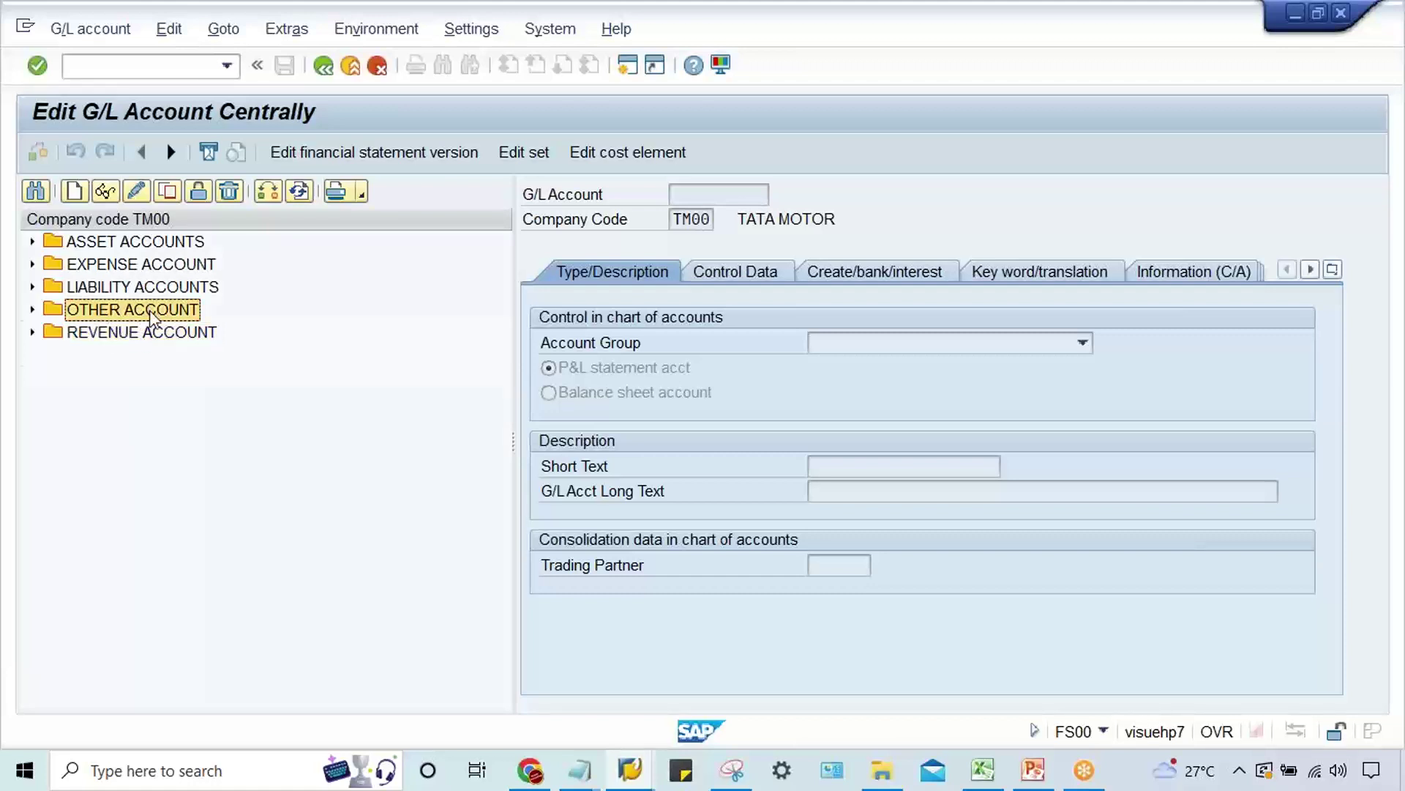
double_click(149, 312)
left_click(140, 338)
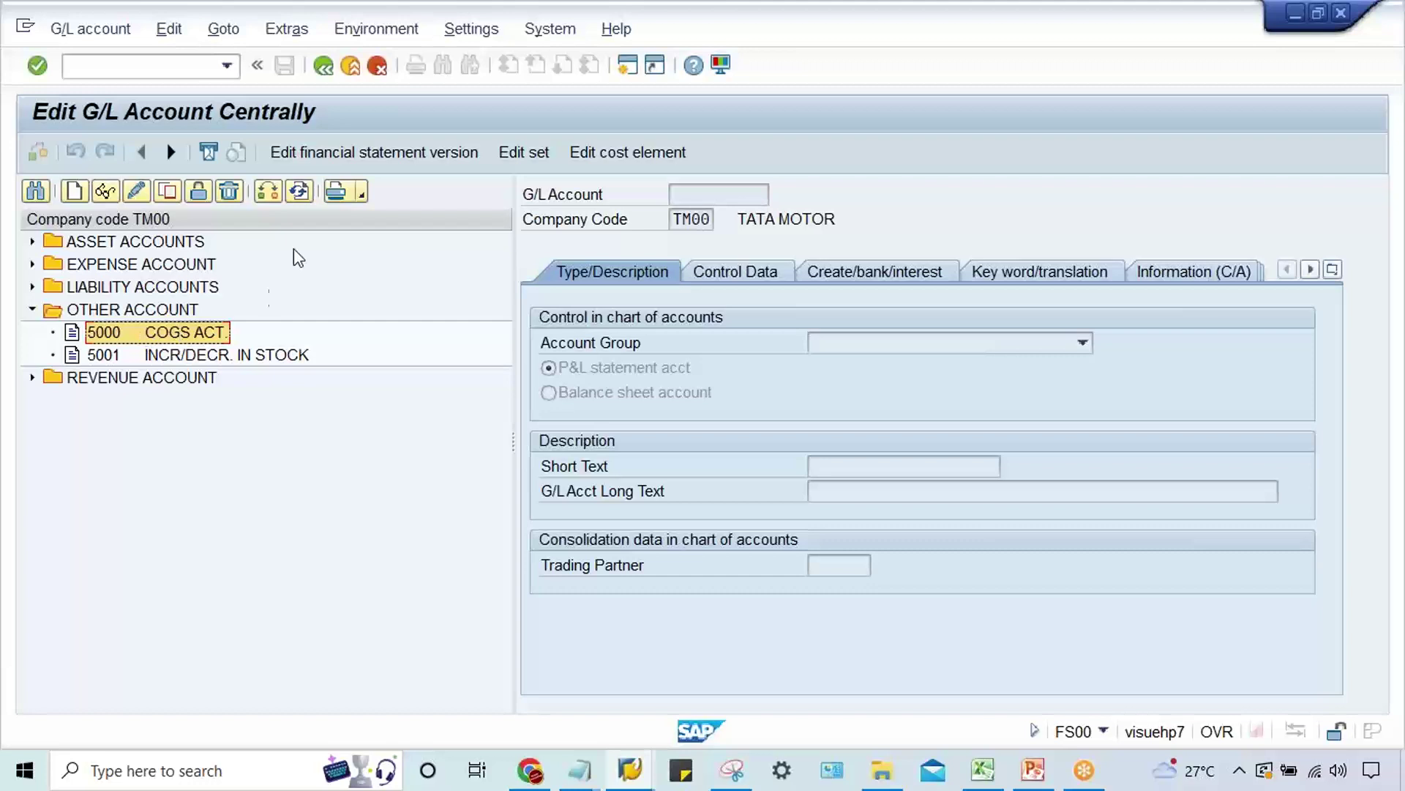
- Display account 5000's Create/bank/interest settings and open its field status group G006
left_click(104, 193)
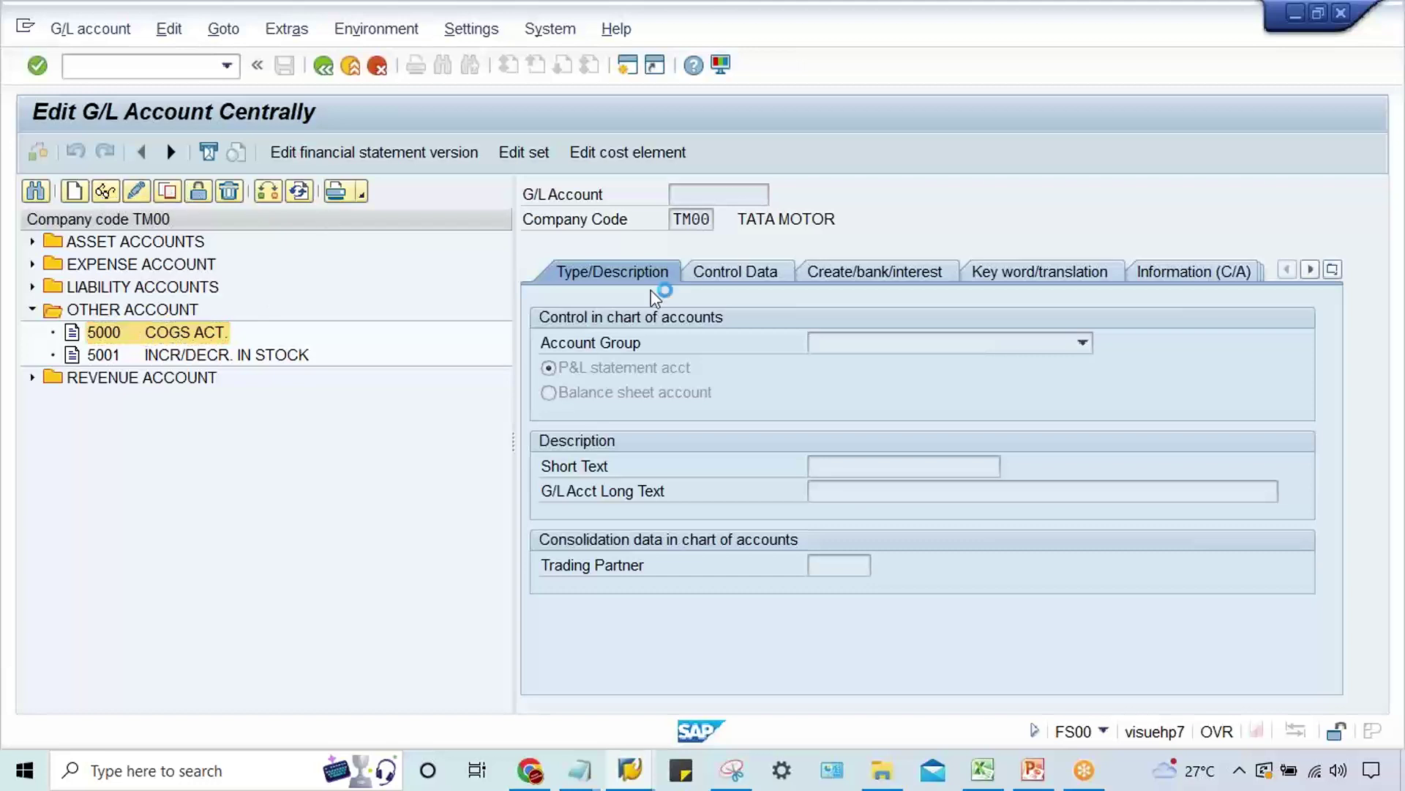
left_click(864, 278)
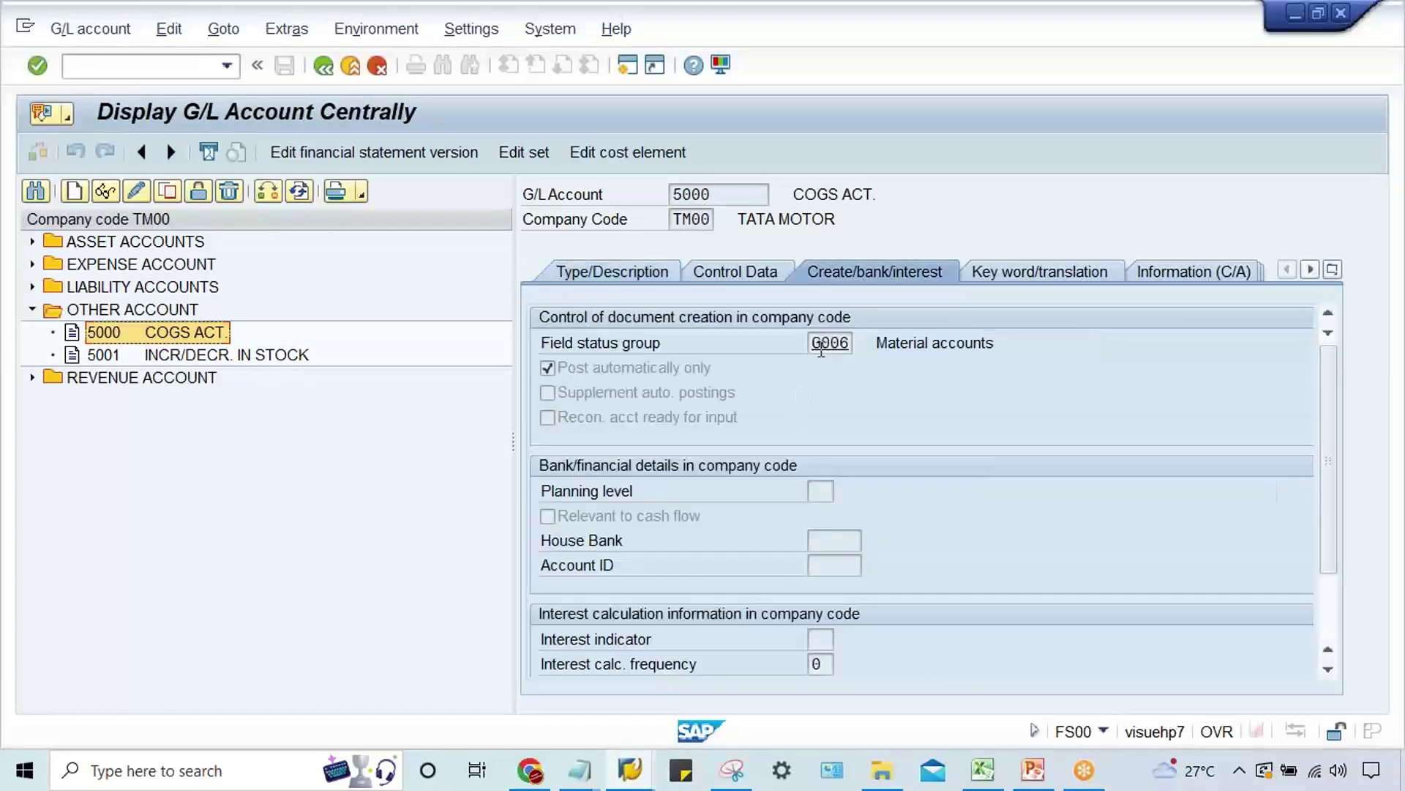
double_click(826, 344)
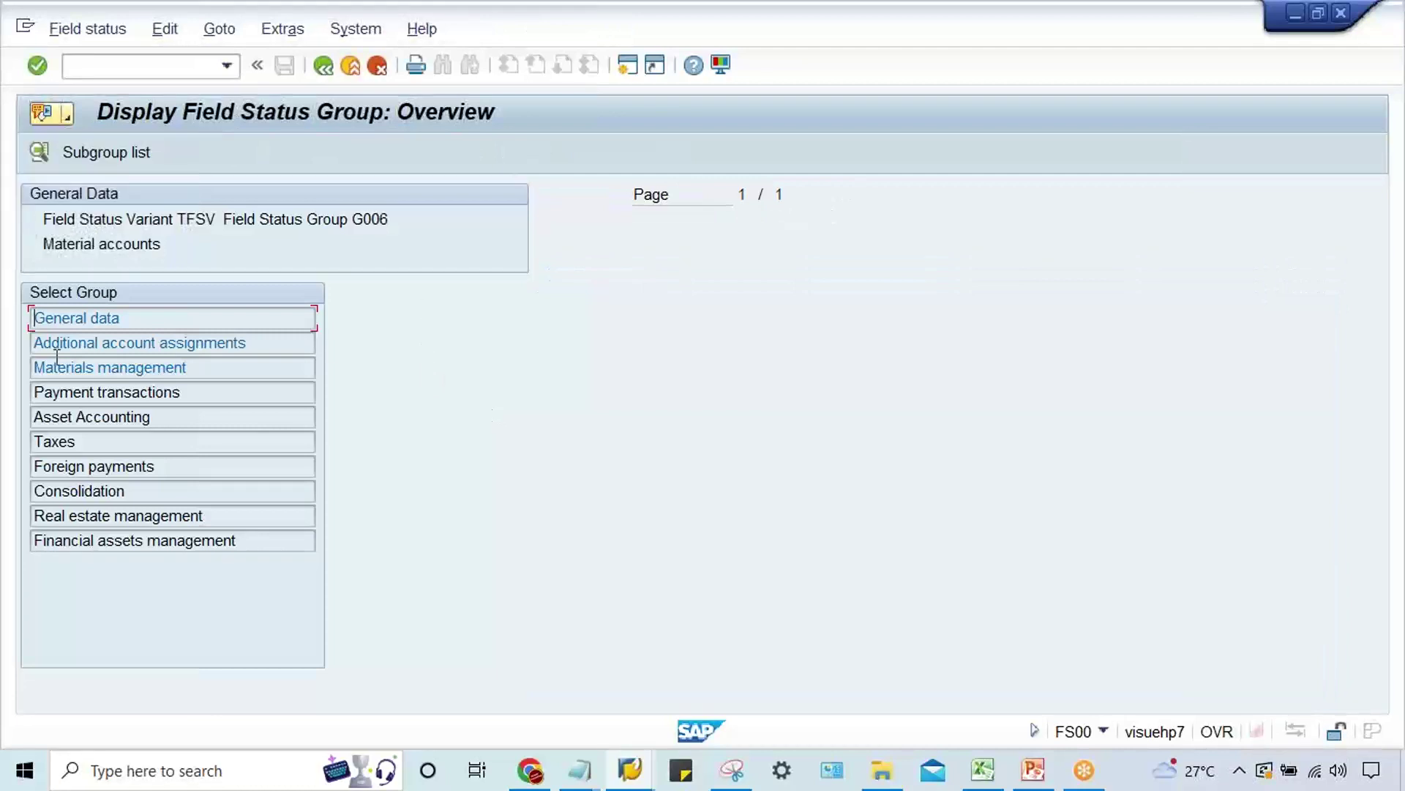
- Browse G006's Additional account assignments field statuses, then switch to the M7093 solution slide
double_click(143, 347)
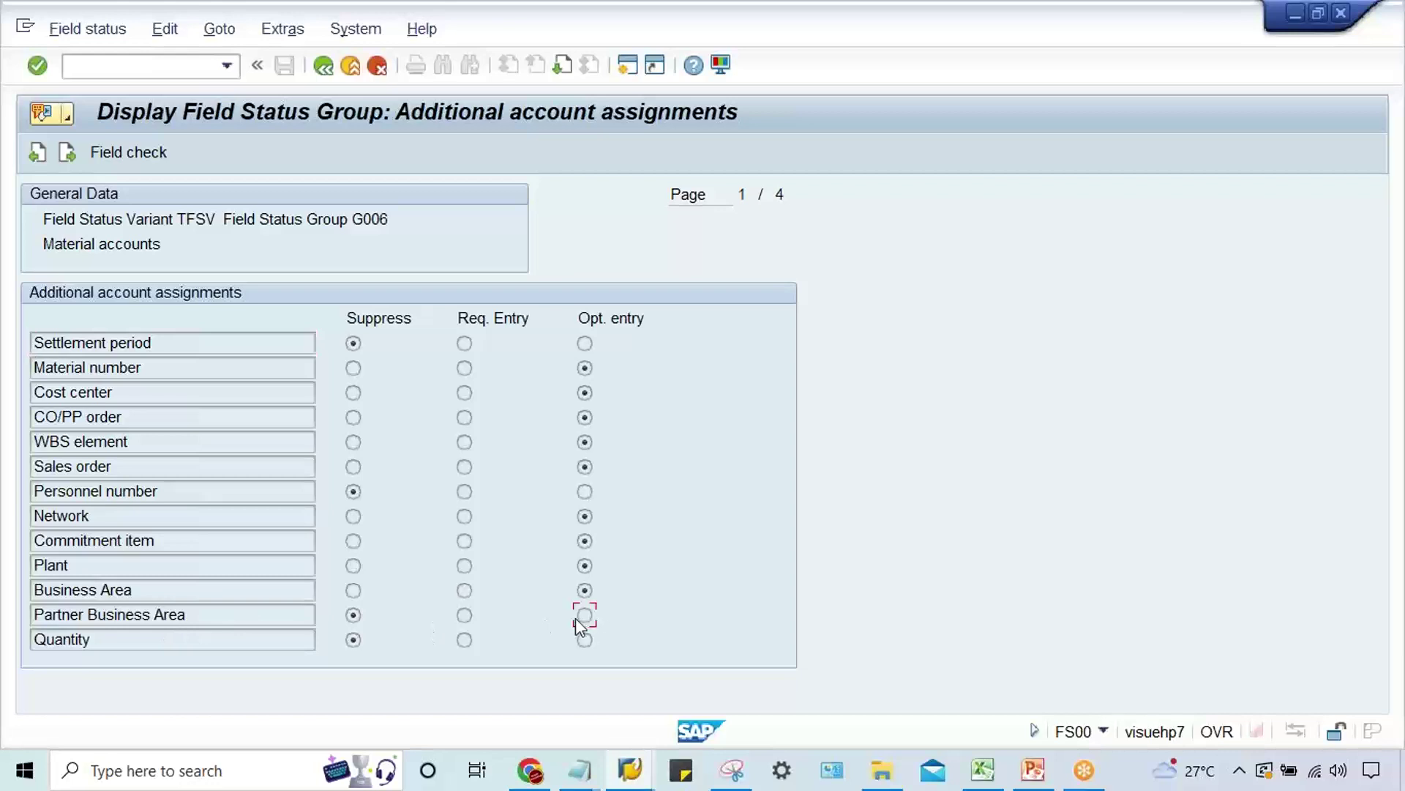
left_click(561, 67)
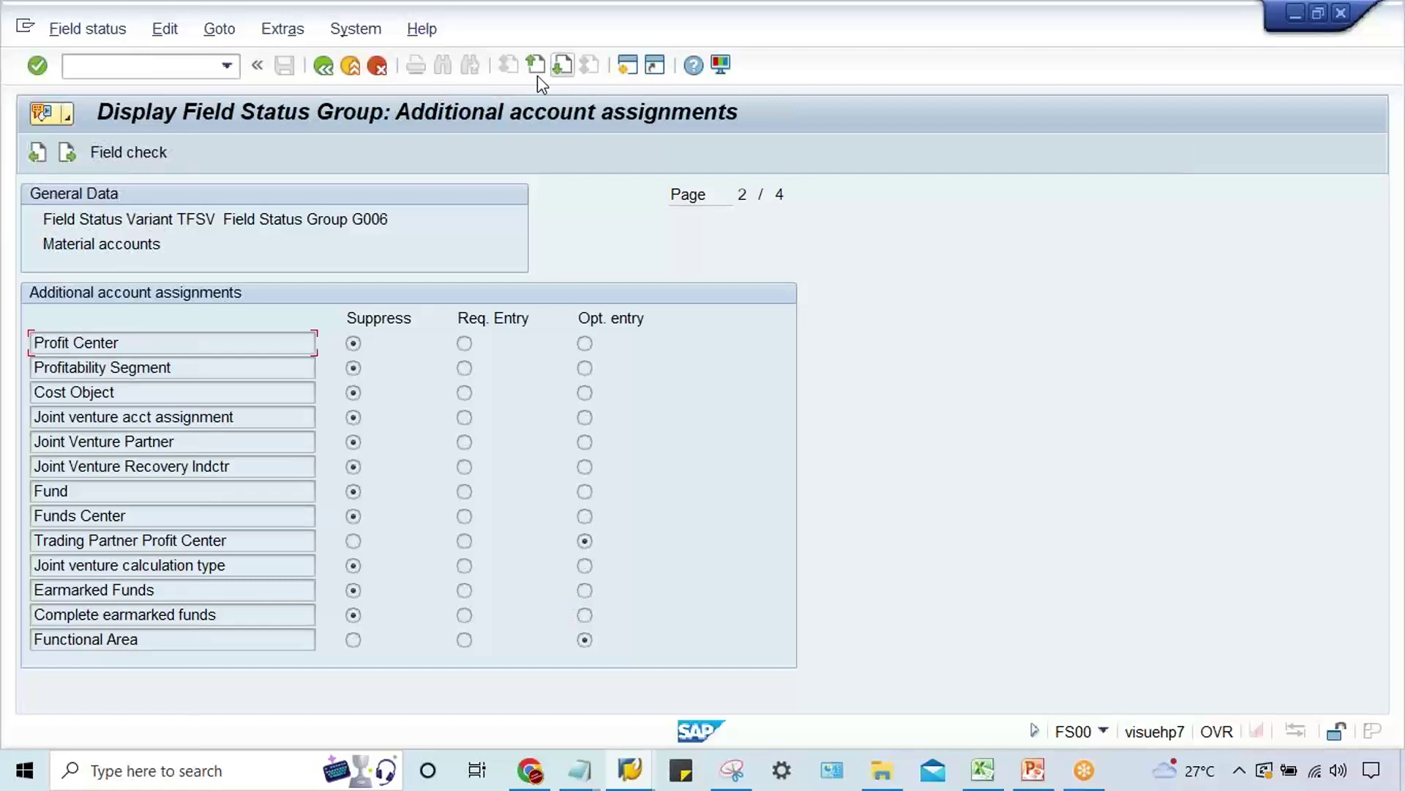
left_click(537, 64)
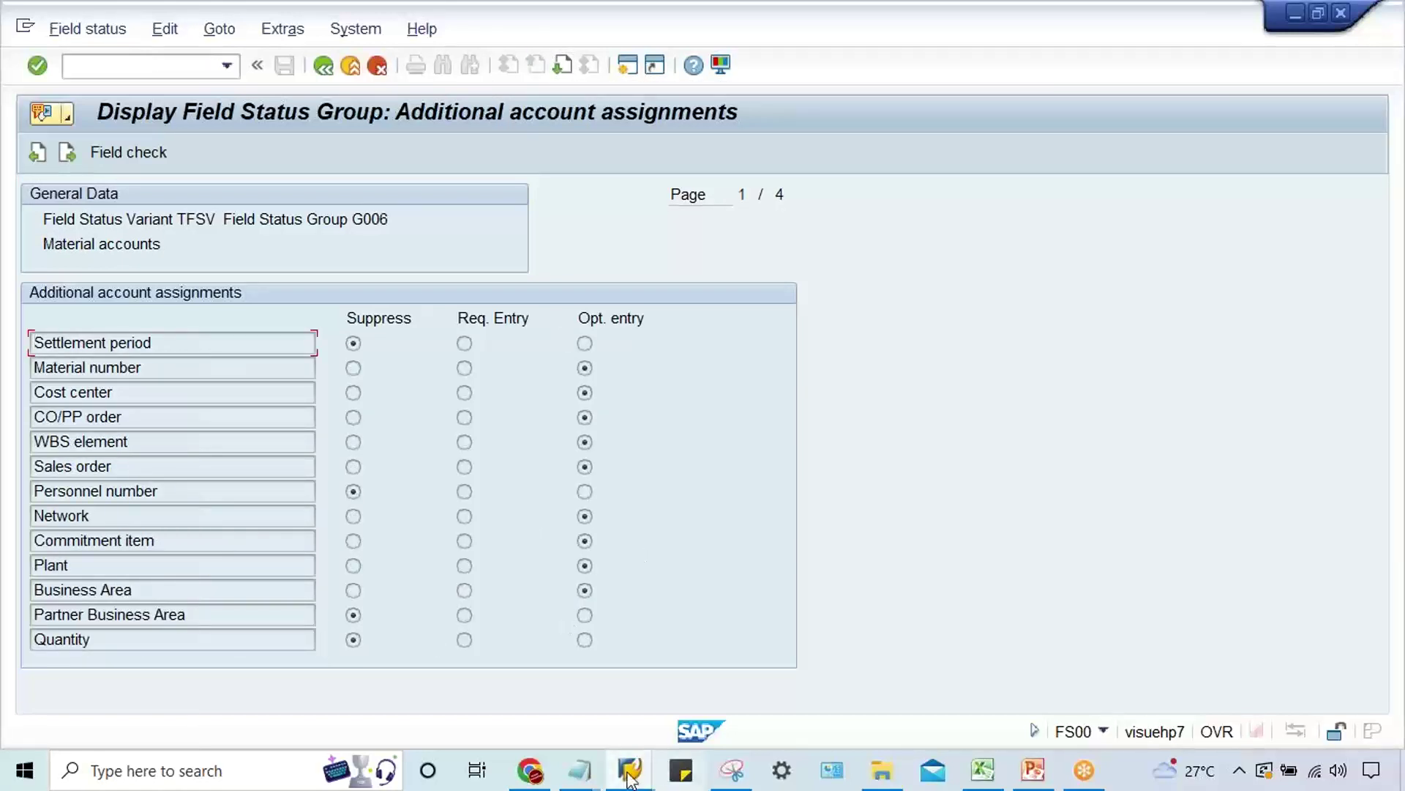
mouse_move(630, 770)
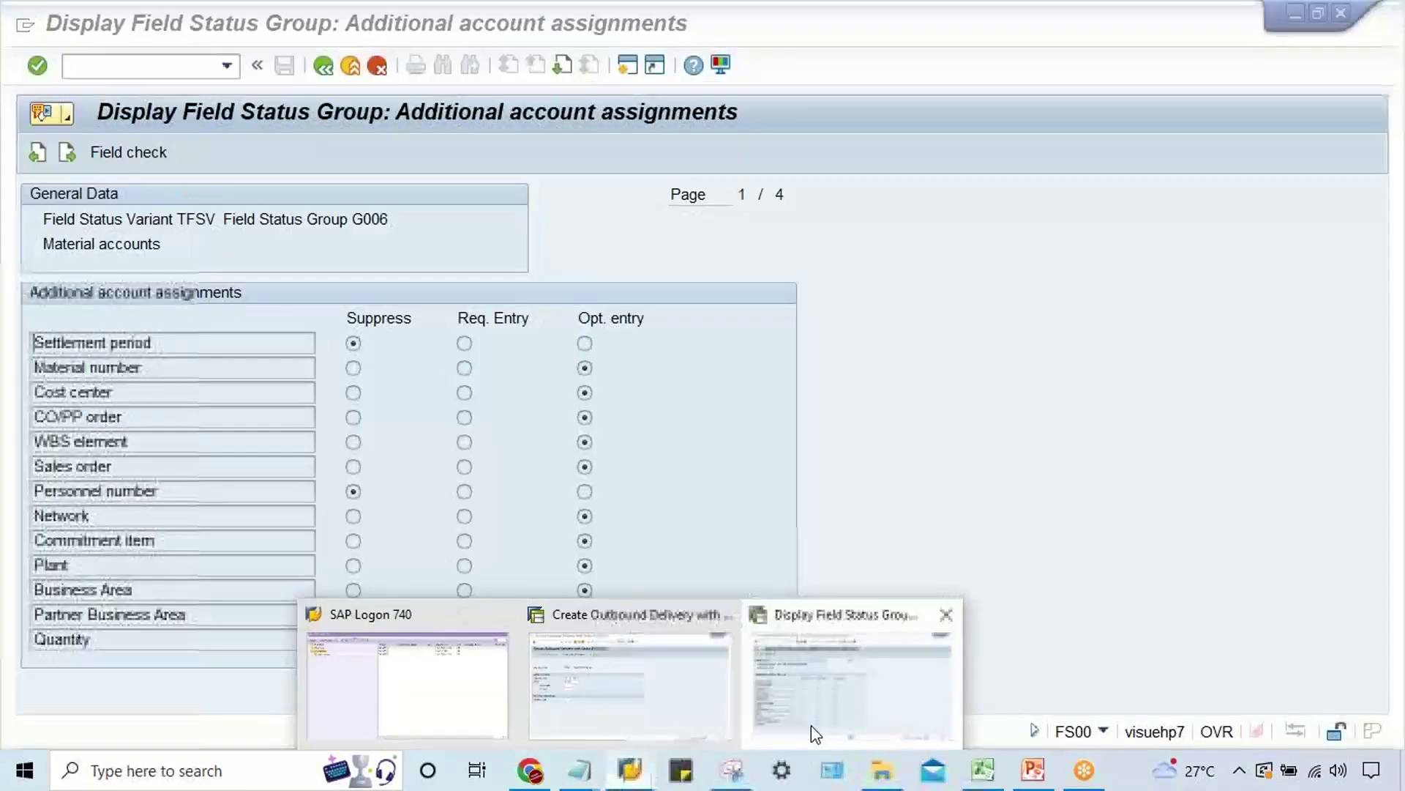
left_click(811, 726)
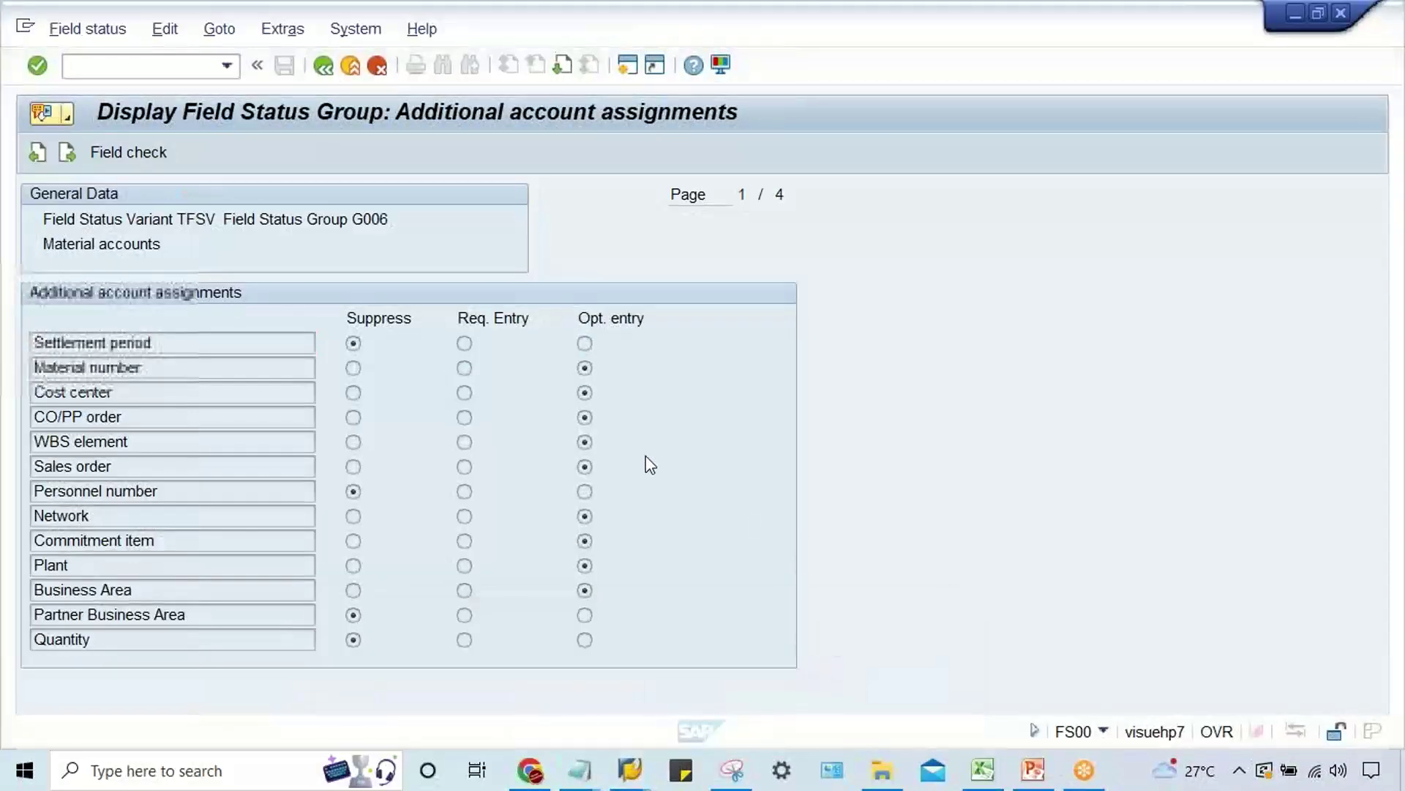
left_click(1032, 770)
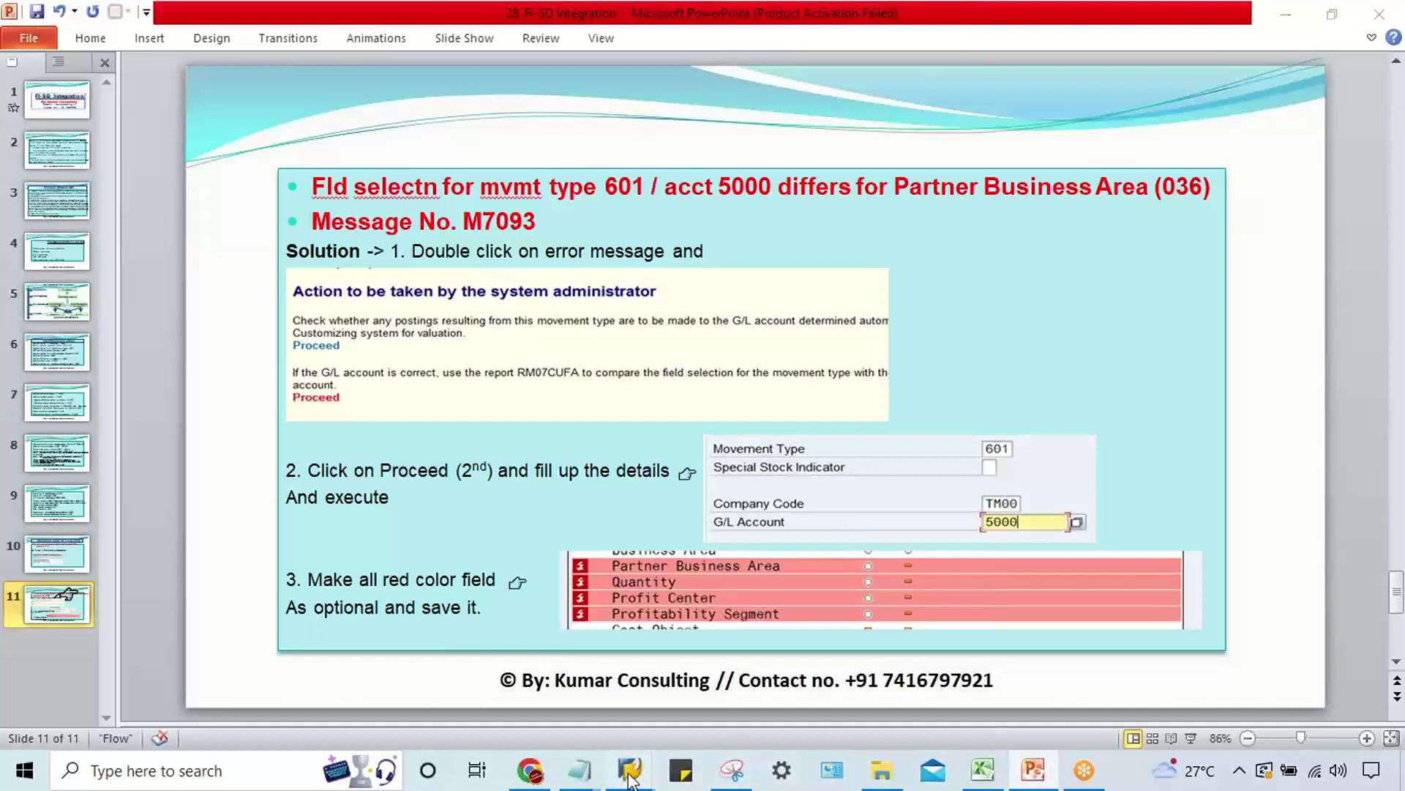
- Return from PowerPoint to the SAP Display Field Status Group window
mouse_move(629, 771)
left_click(803, 688)
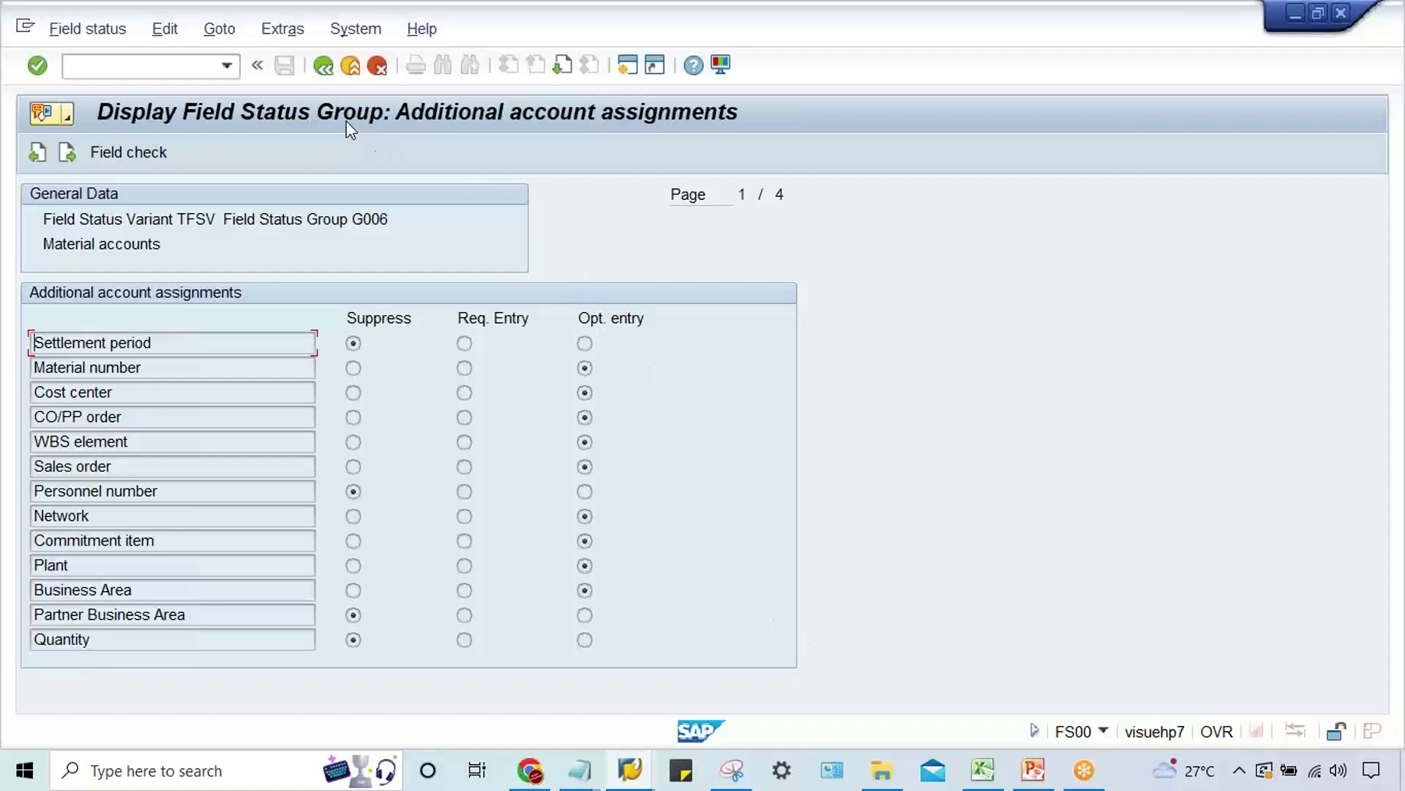
- Back out to the G/L account display, switch to VL01N and create the delivery for order 21403
left_click(322, 67)
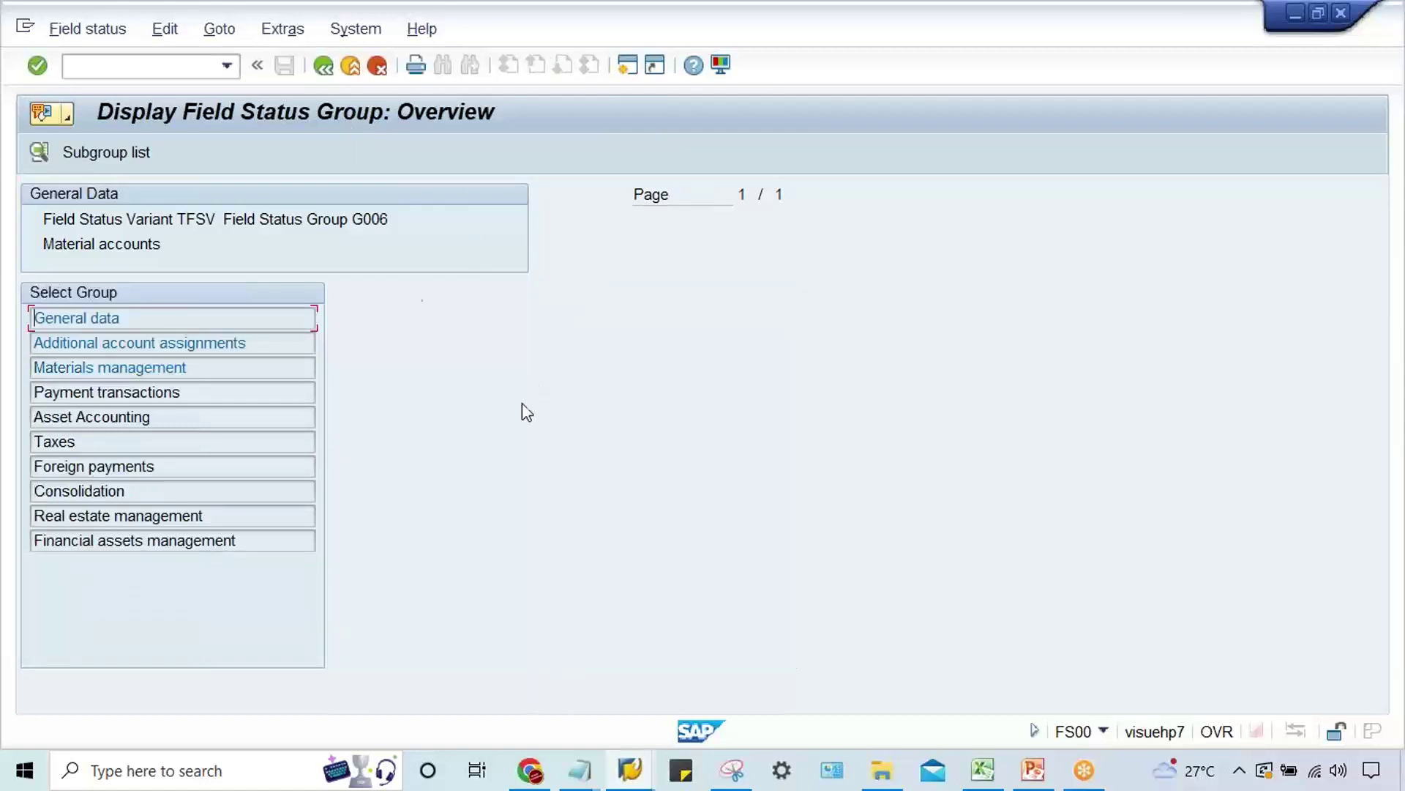
left_click(323, 65)
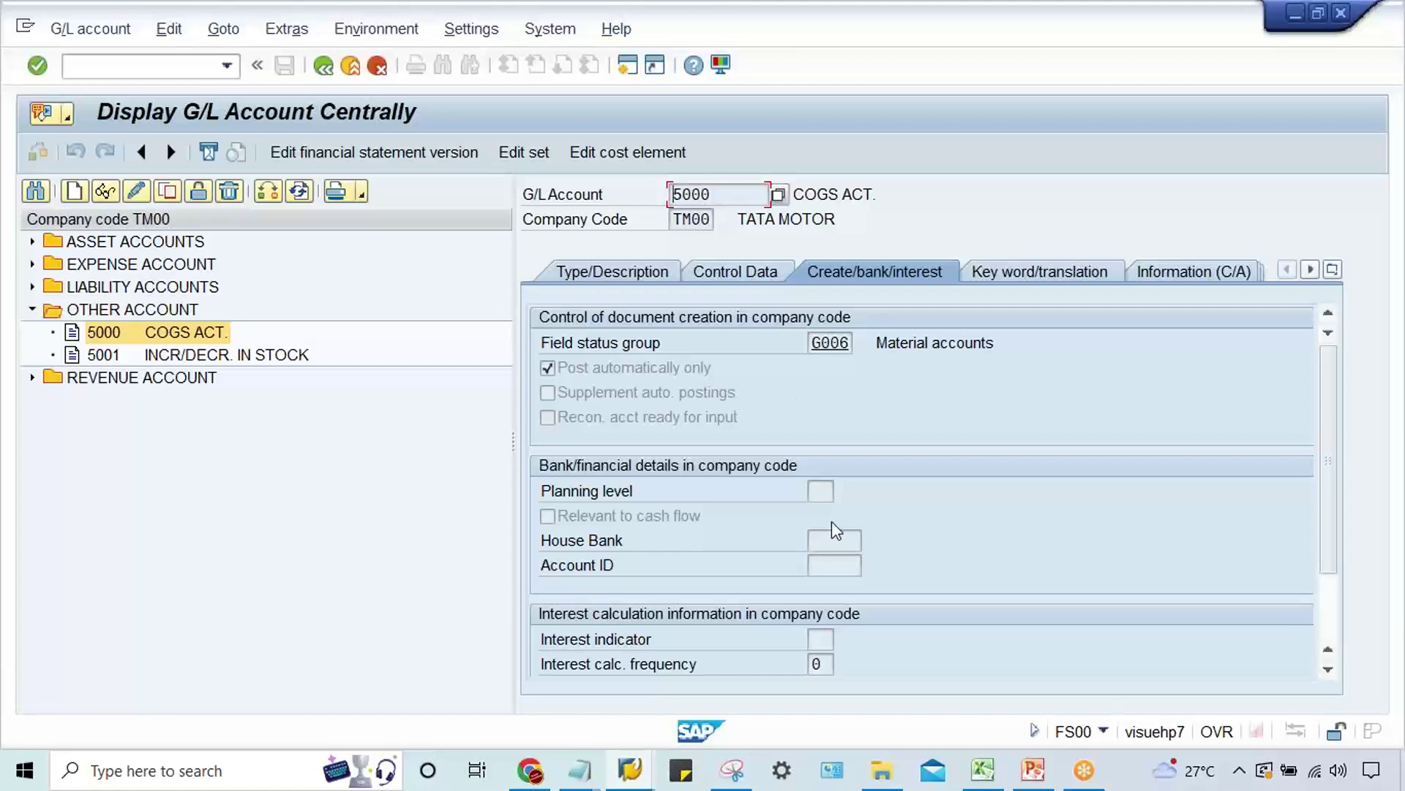
left_click(635, 768)
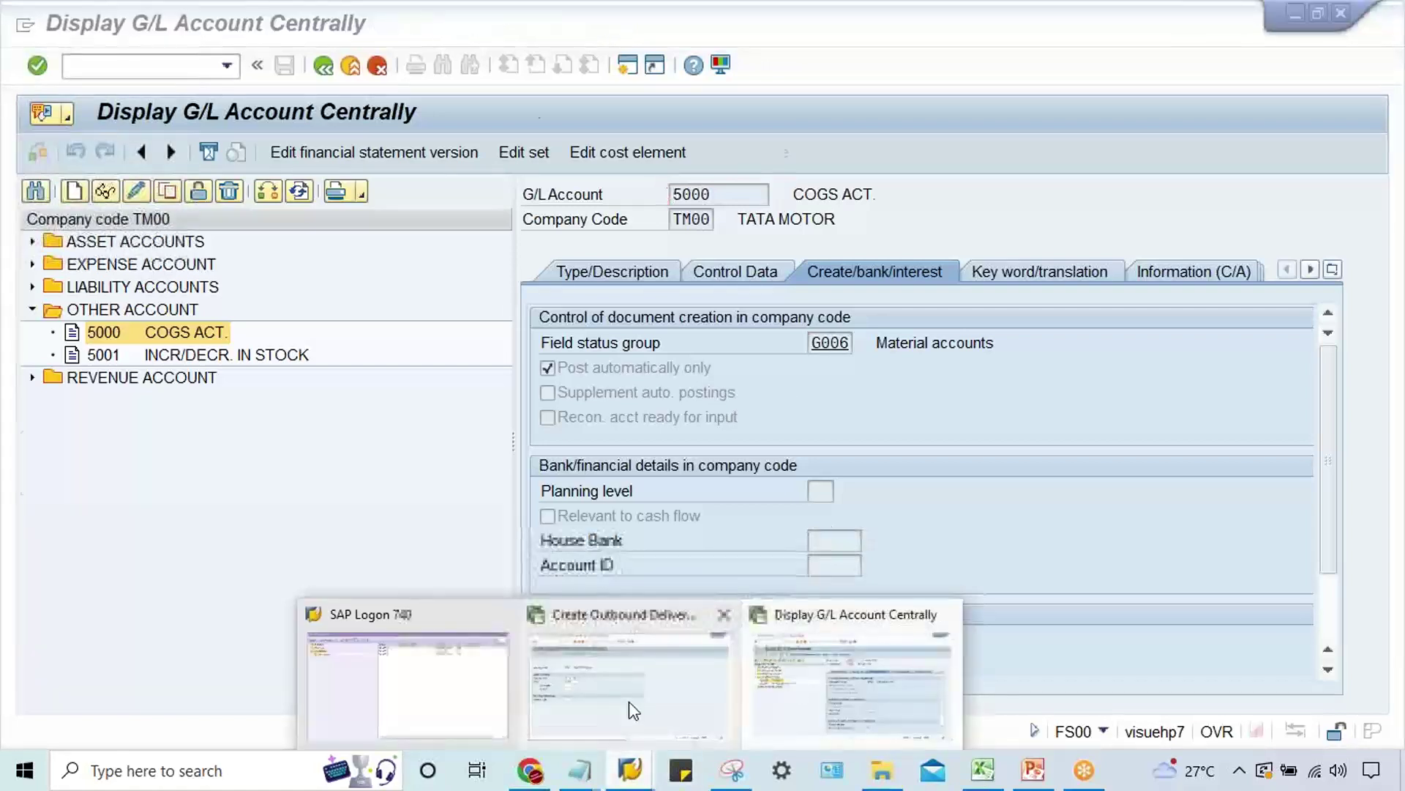
left_click(627, 703)
key("Return")
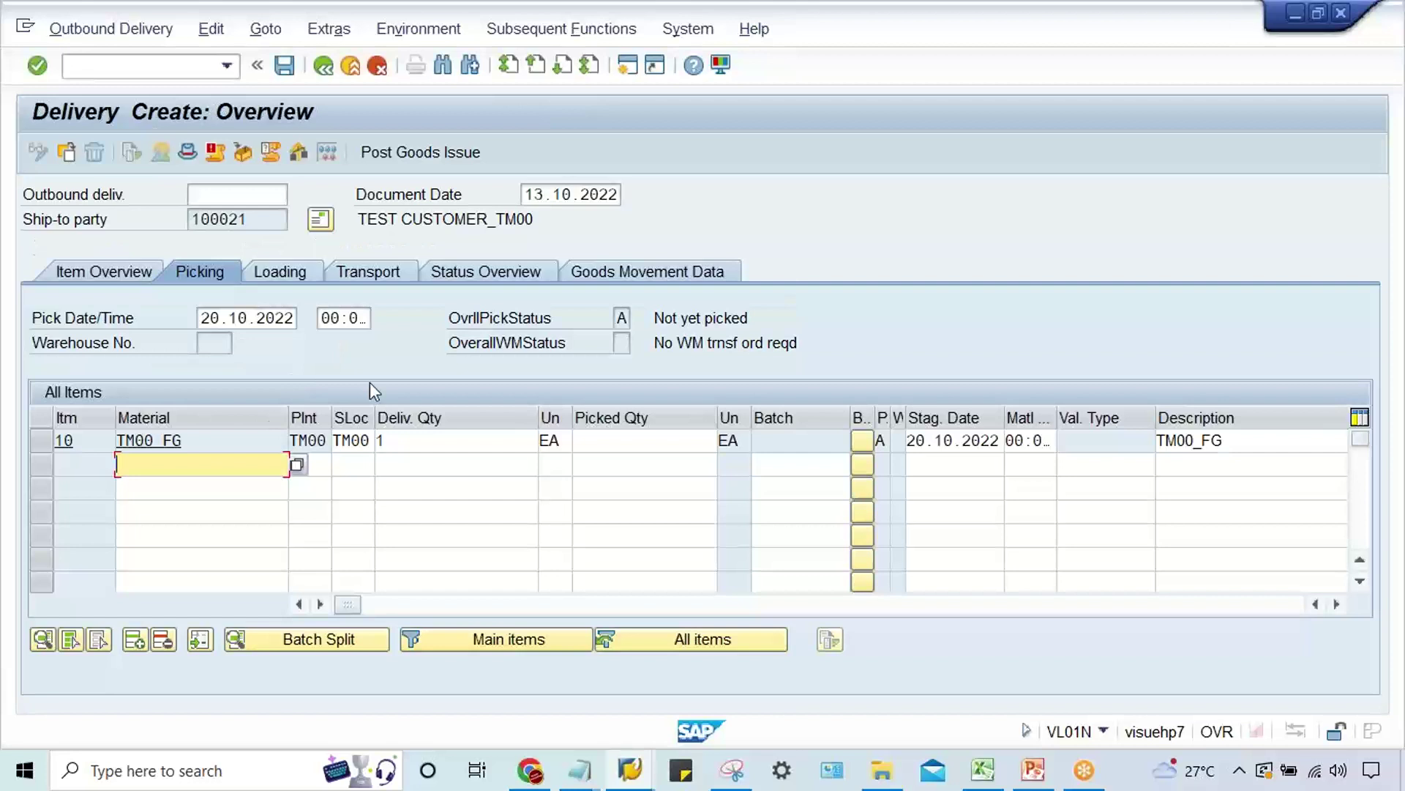
- Enter picked quantity 1 for item 10 on the Picking tab and confirm it
left_click(289, 271)
left_click(617, 442)
key("Return")
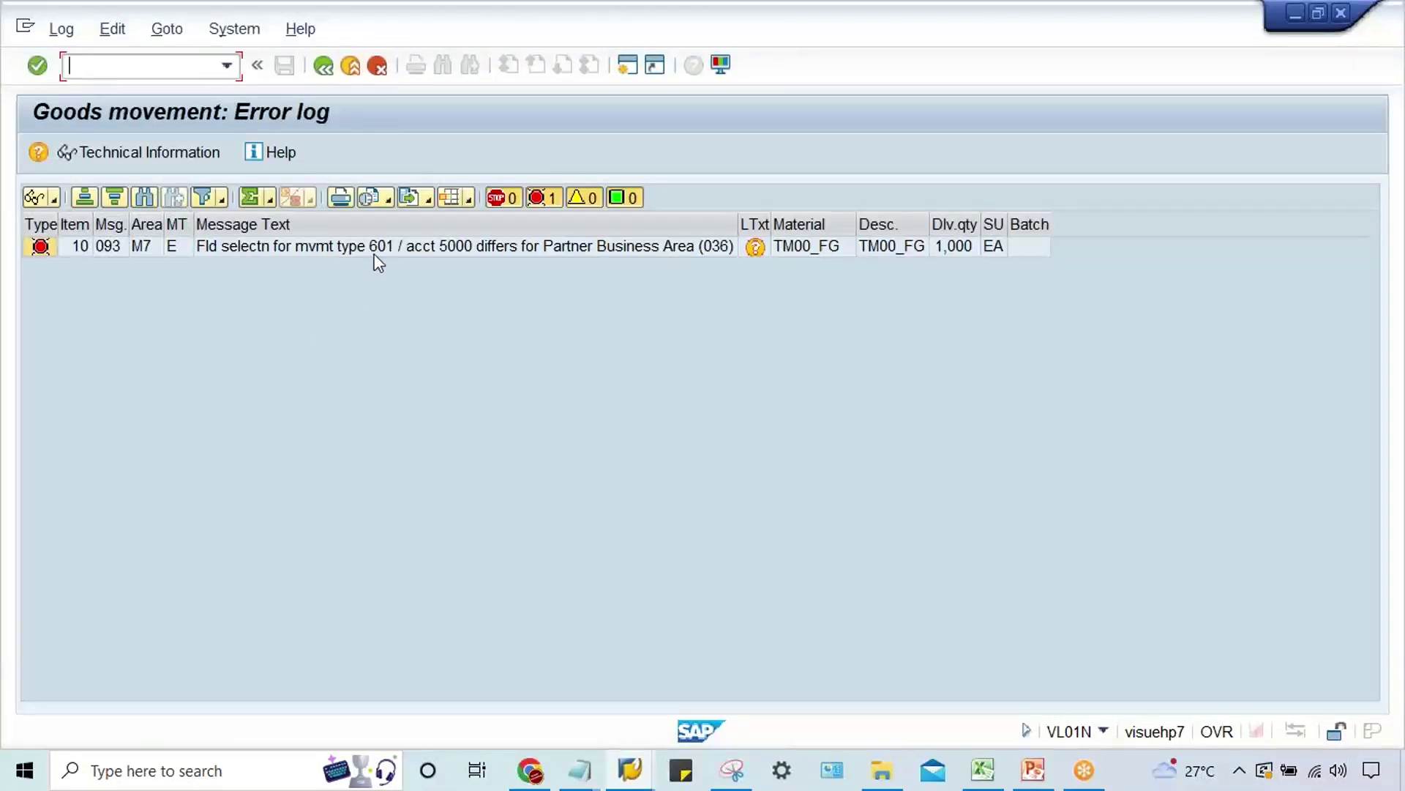
- Open the M7093 error explanation and follow its Proceed link to comparison report RM07CUFA
left_click(428, 248)
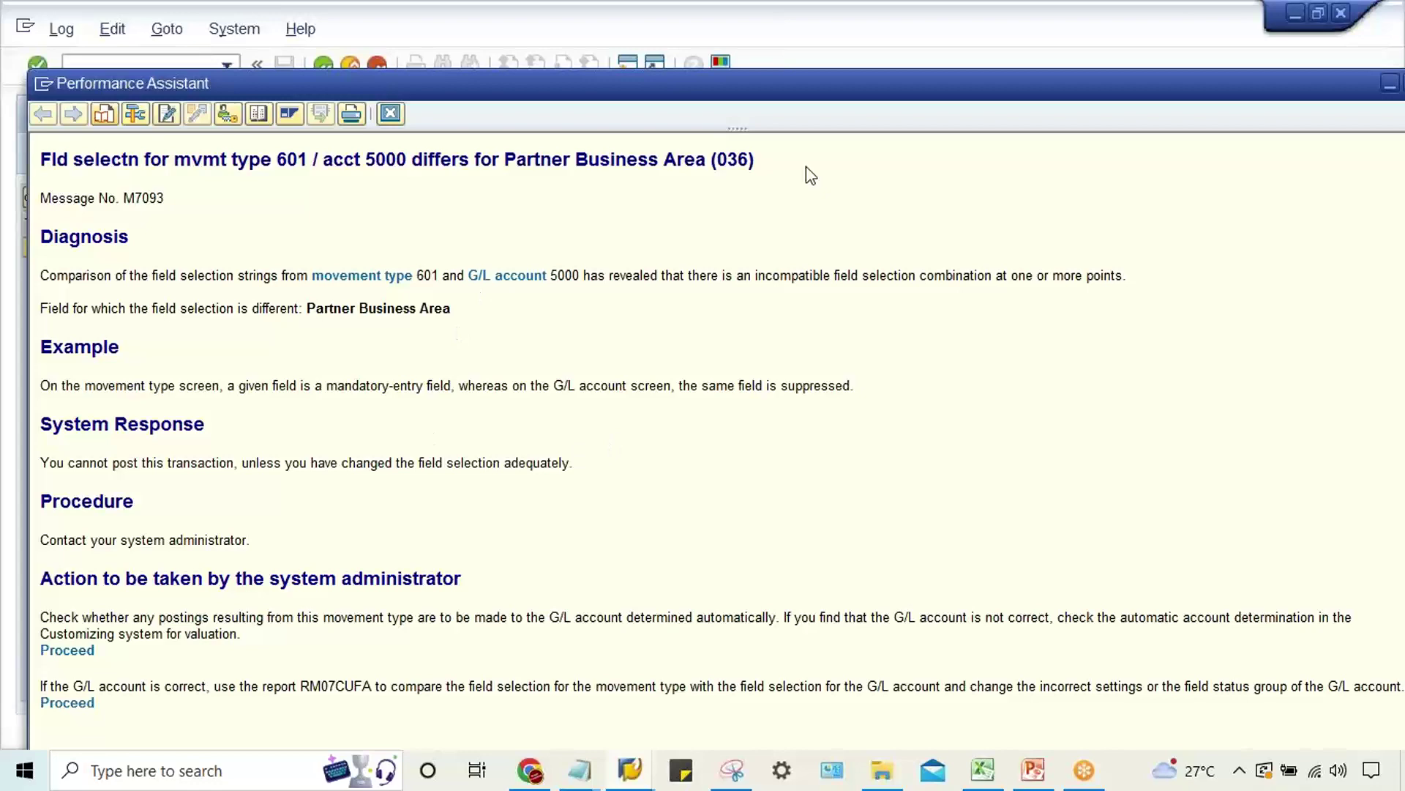
left_click_drag(855, 94, 847, 57)
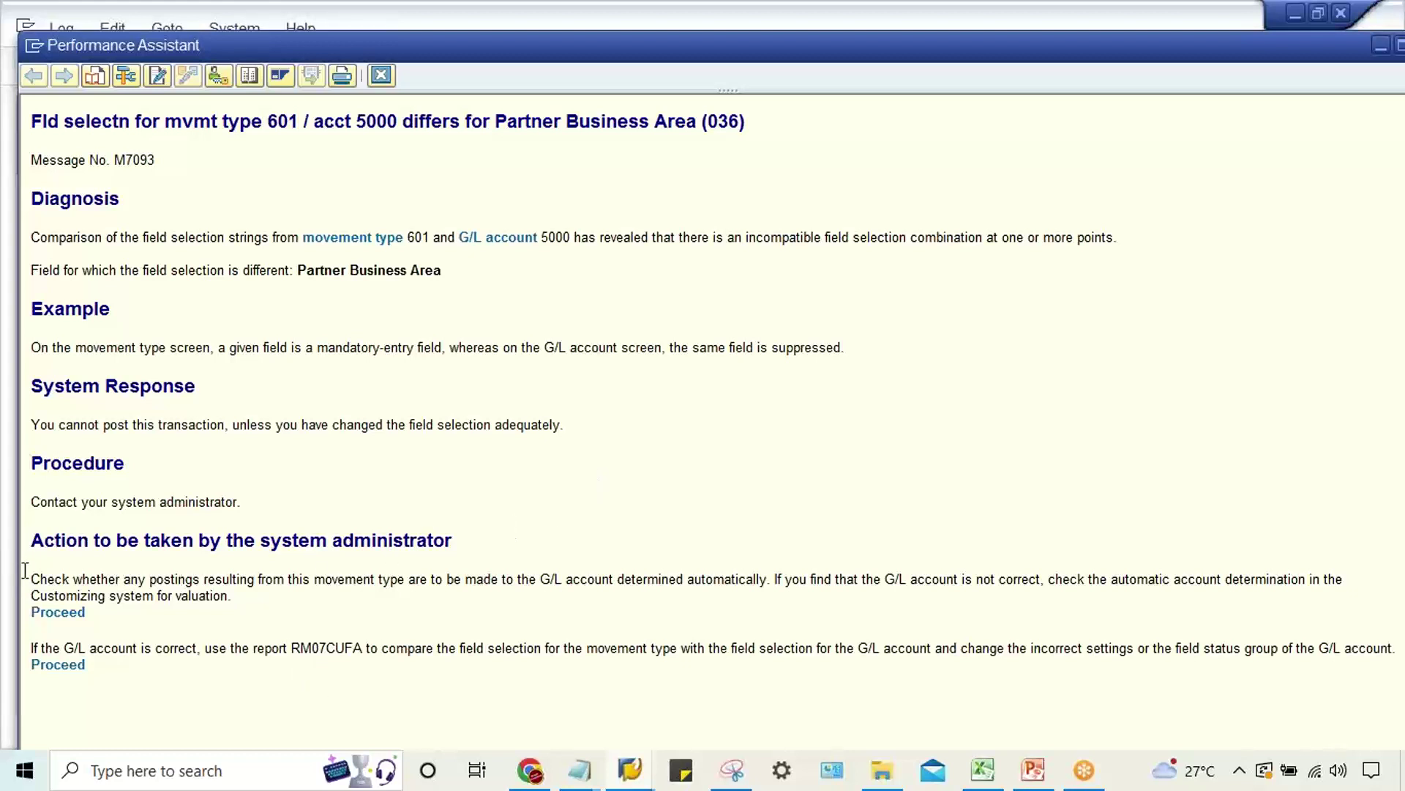
left_click(56, 670)
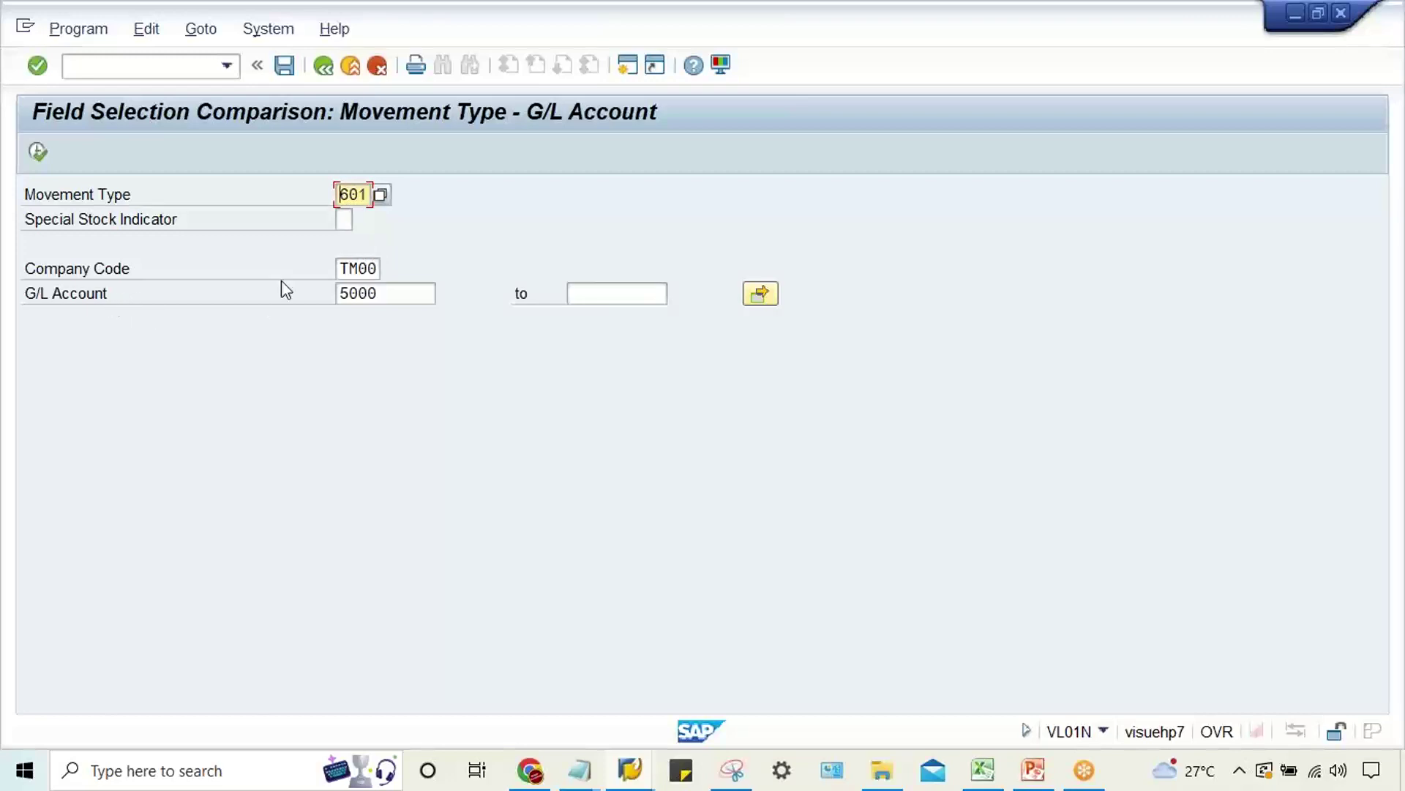
- Select G/L account 5000 in the comparison selection for movement type 601 and company code TM00
left_click(365, 268)
left_click(392, 294)
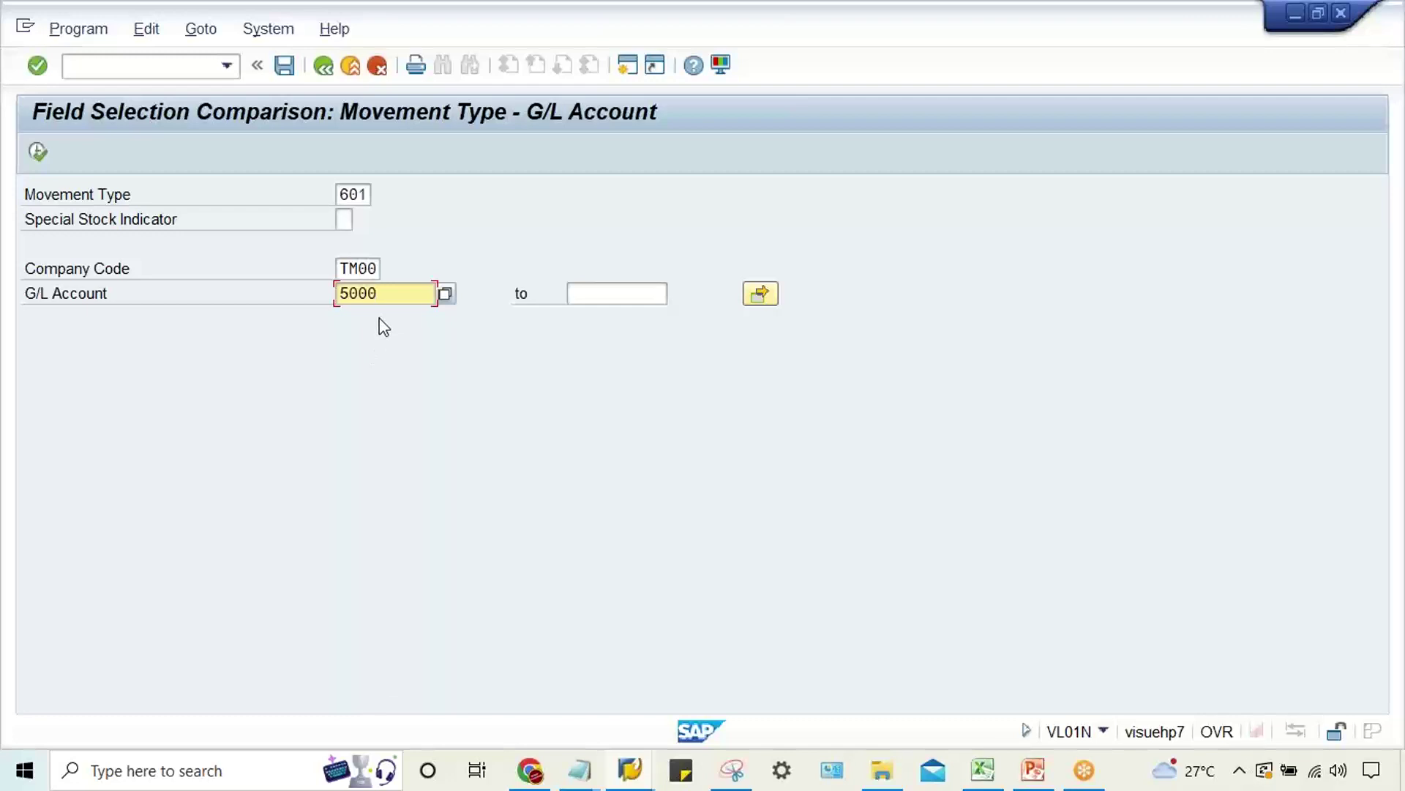
- Execute the comparison, showing G006 conflicts on Partner Business Area, Quantity, Profit Center and Profitability Segment
left_click(36, 155)
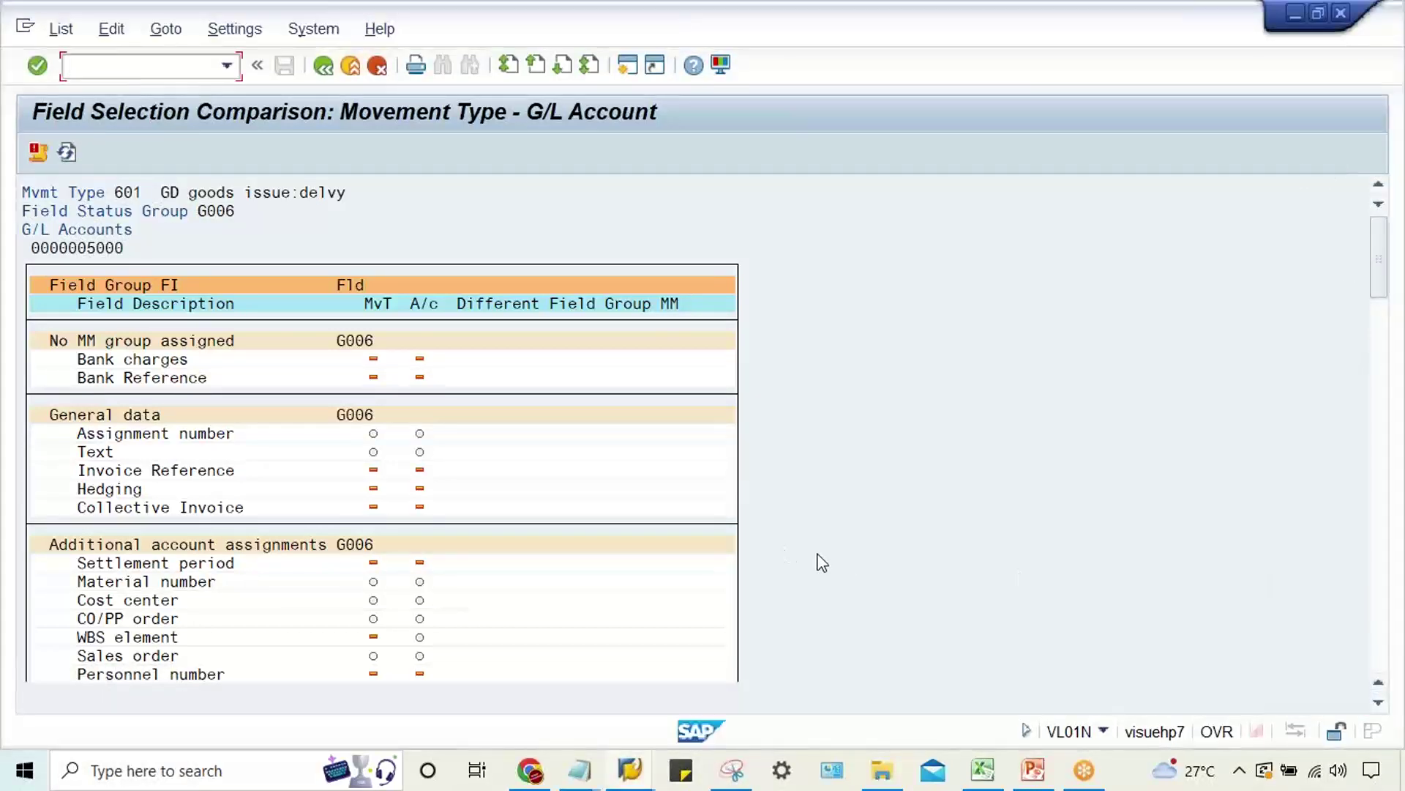
type("fs00/NVL01N")
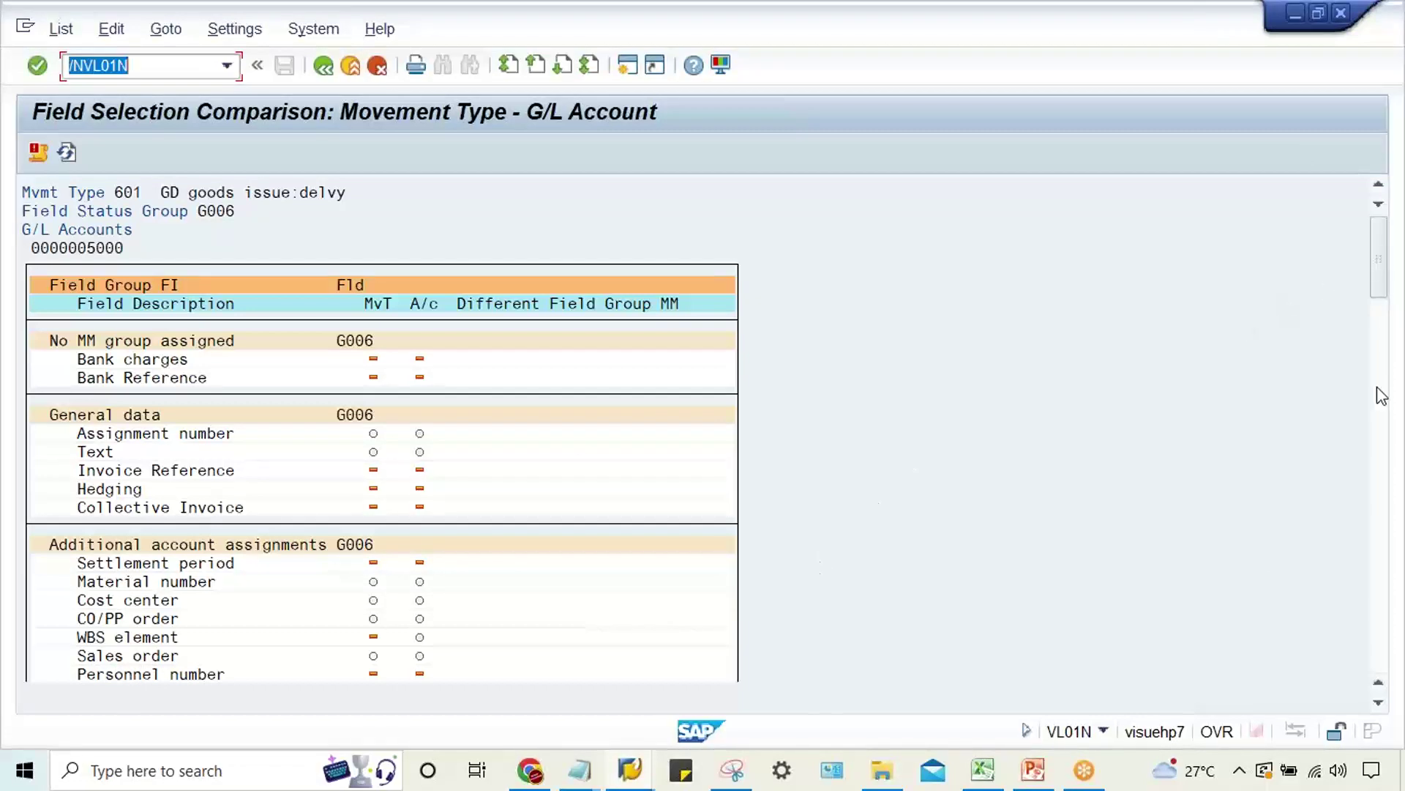
key("Return")
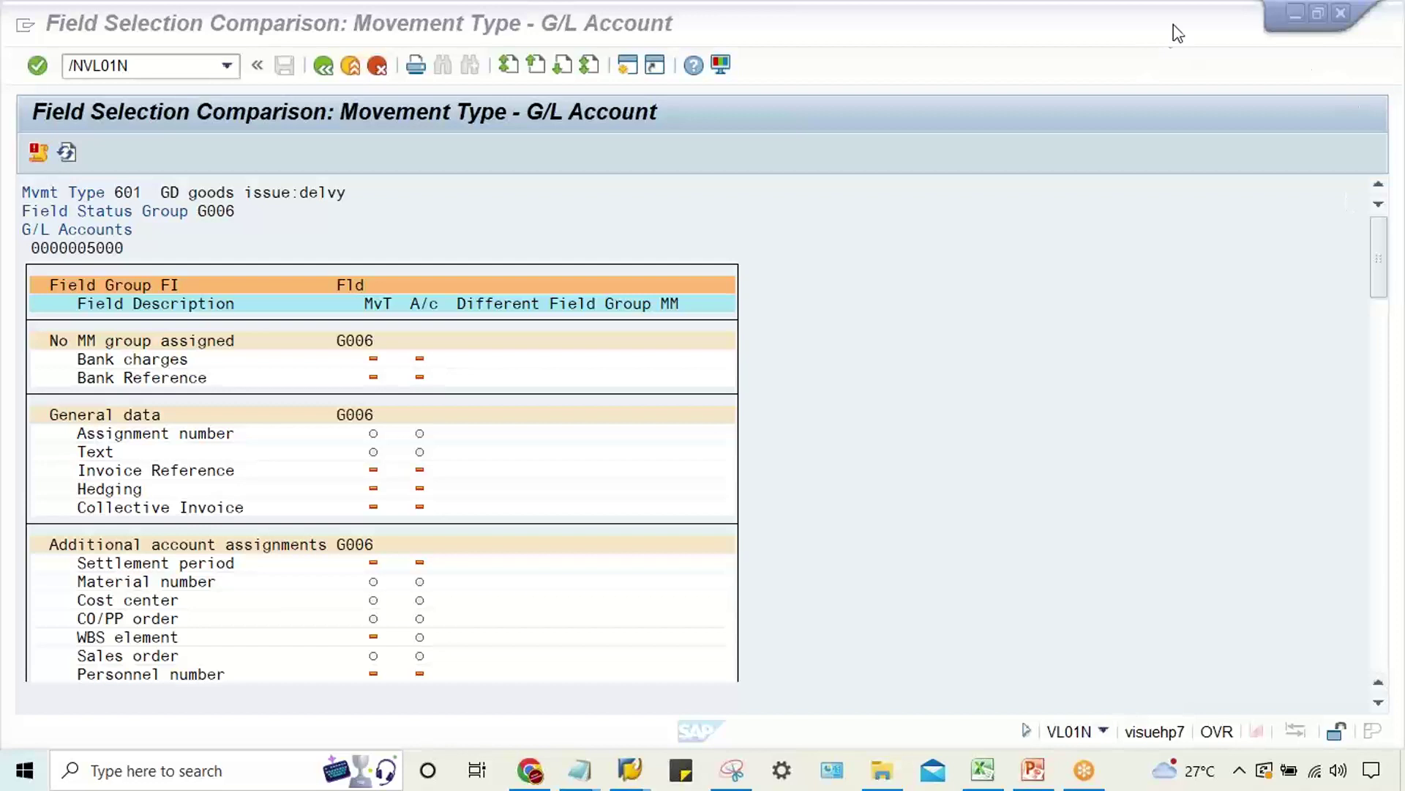
left_click_drag(1380, 255, 1382, 303)
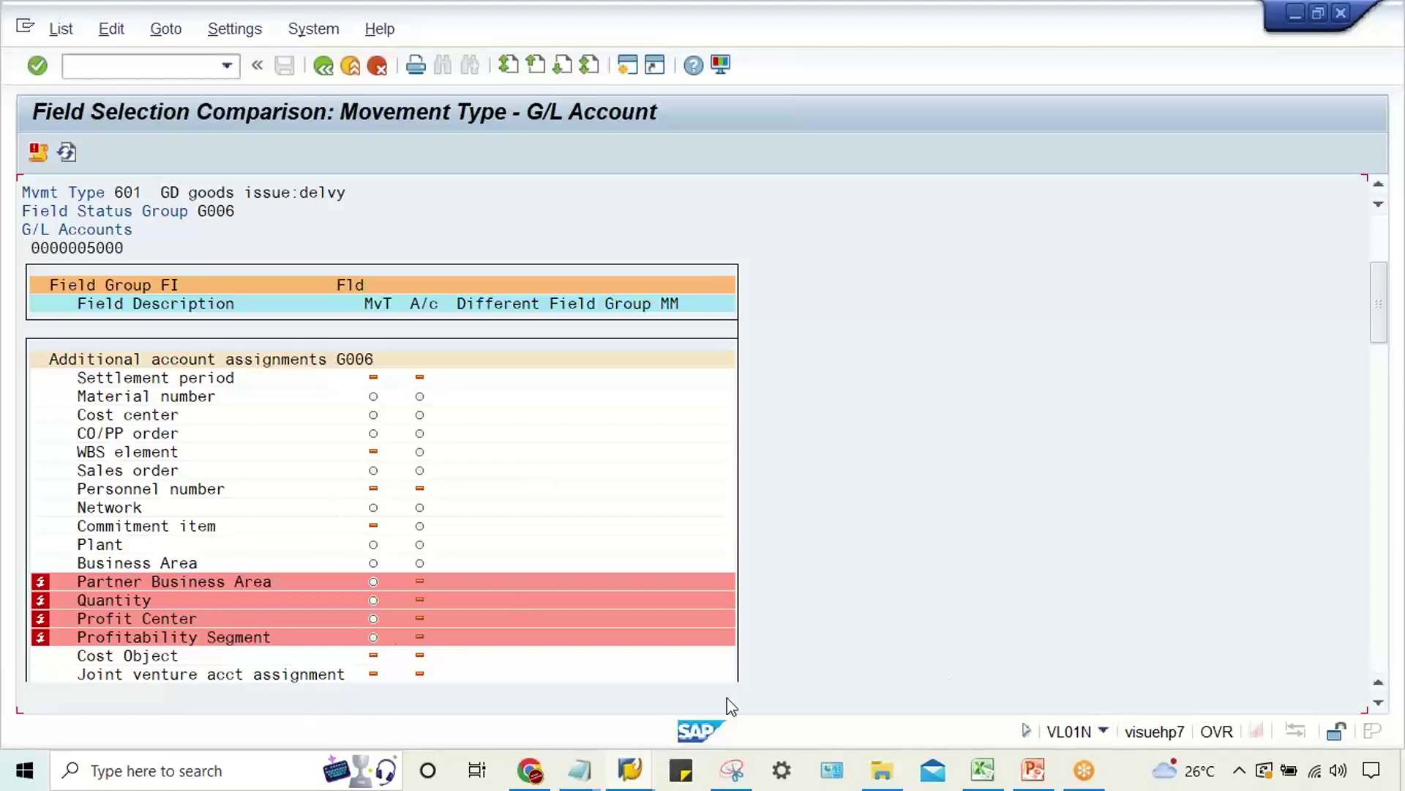
left_click(1380, 572)
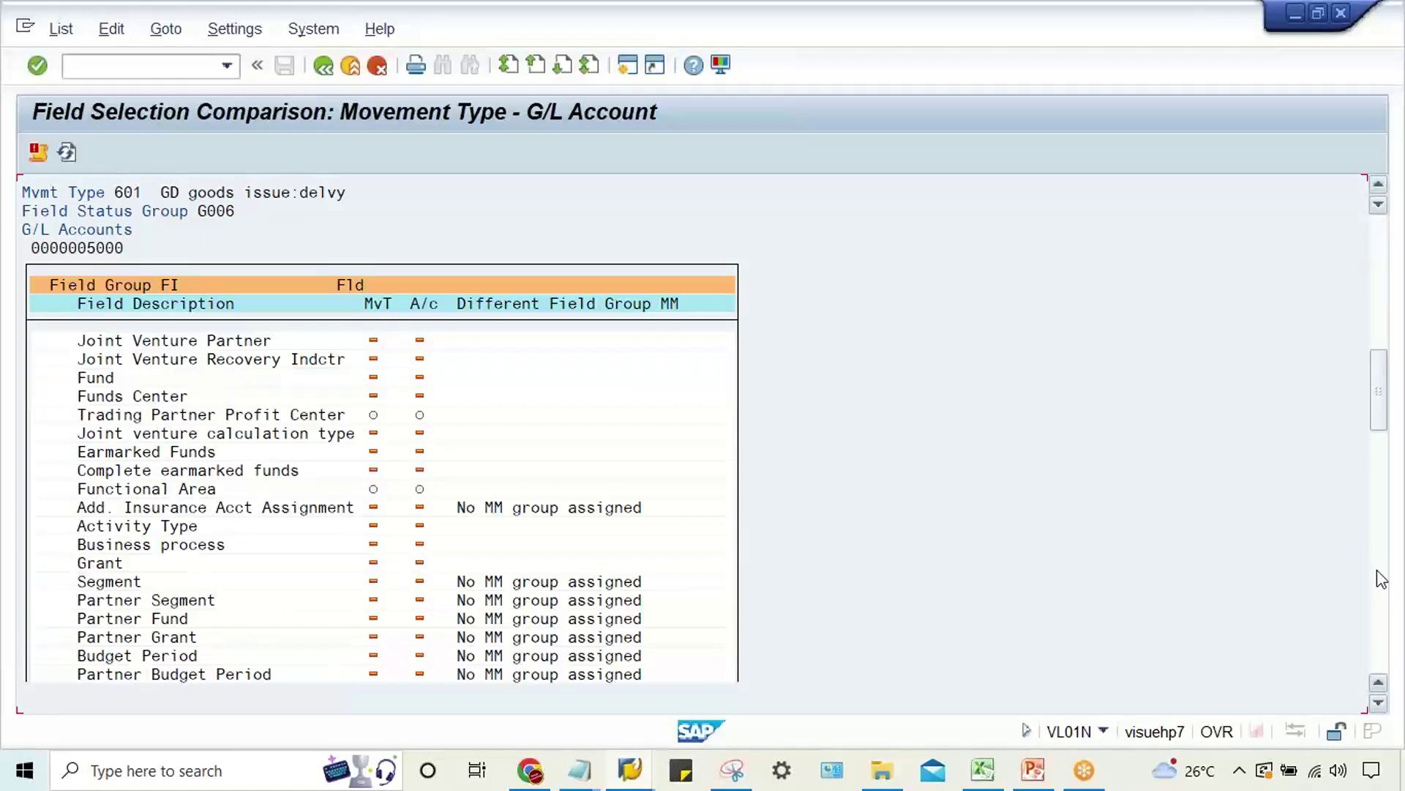
left_click(1381, 578)
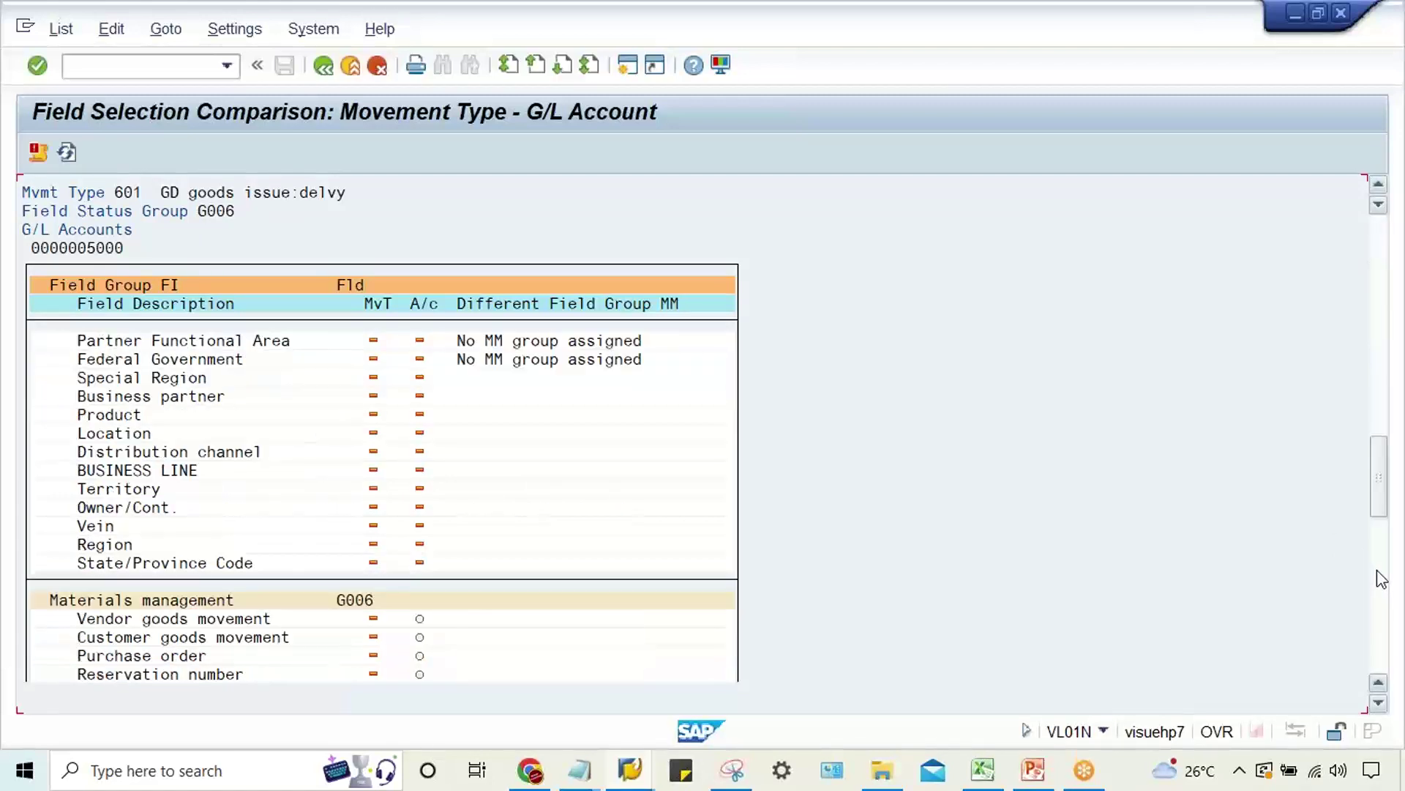
left_click(1384, 655)
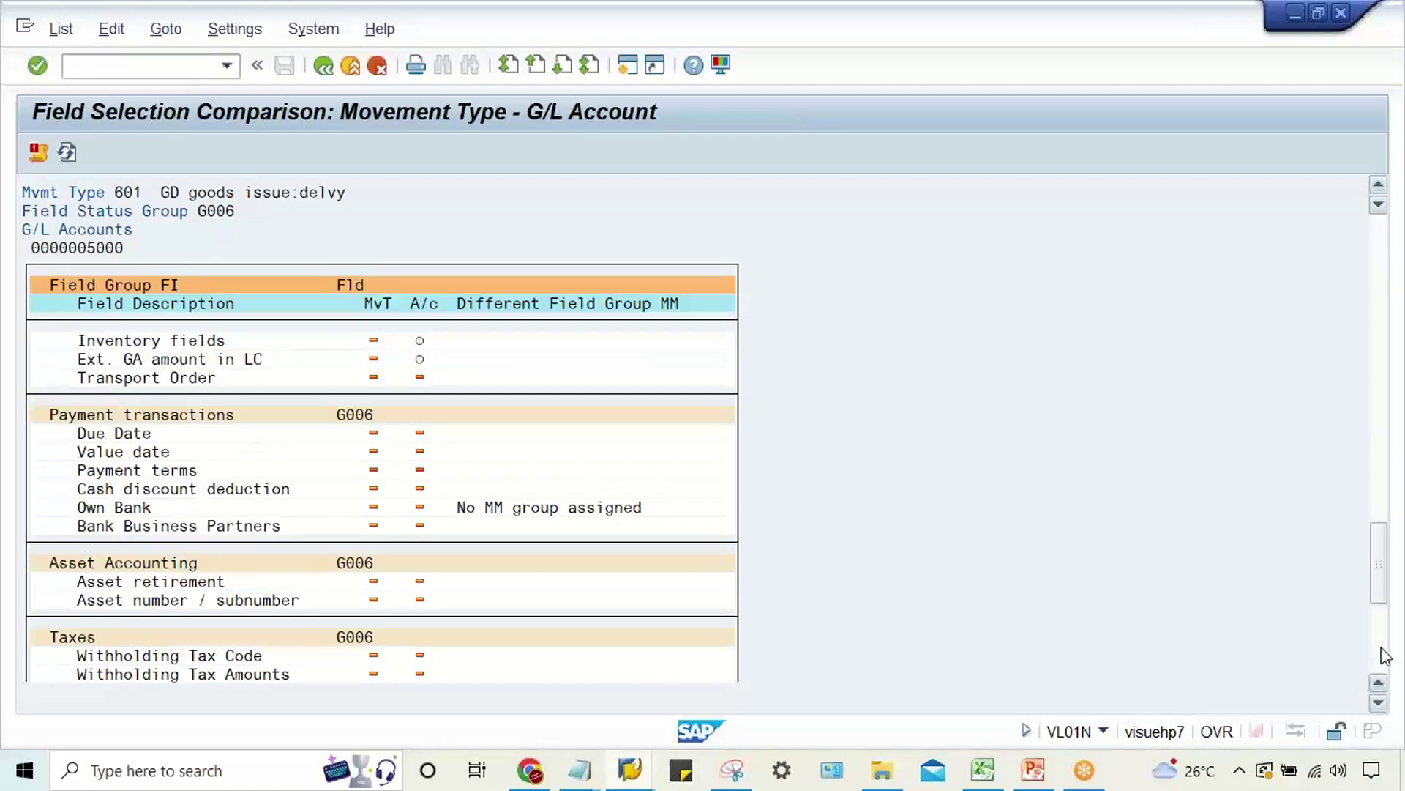
left_click(1385, 656)
left_click(1382, 417)
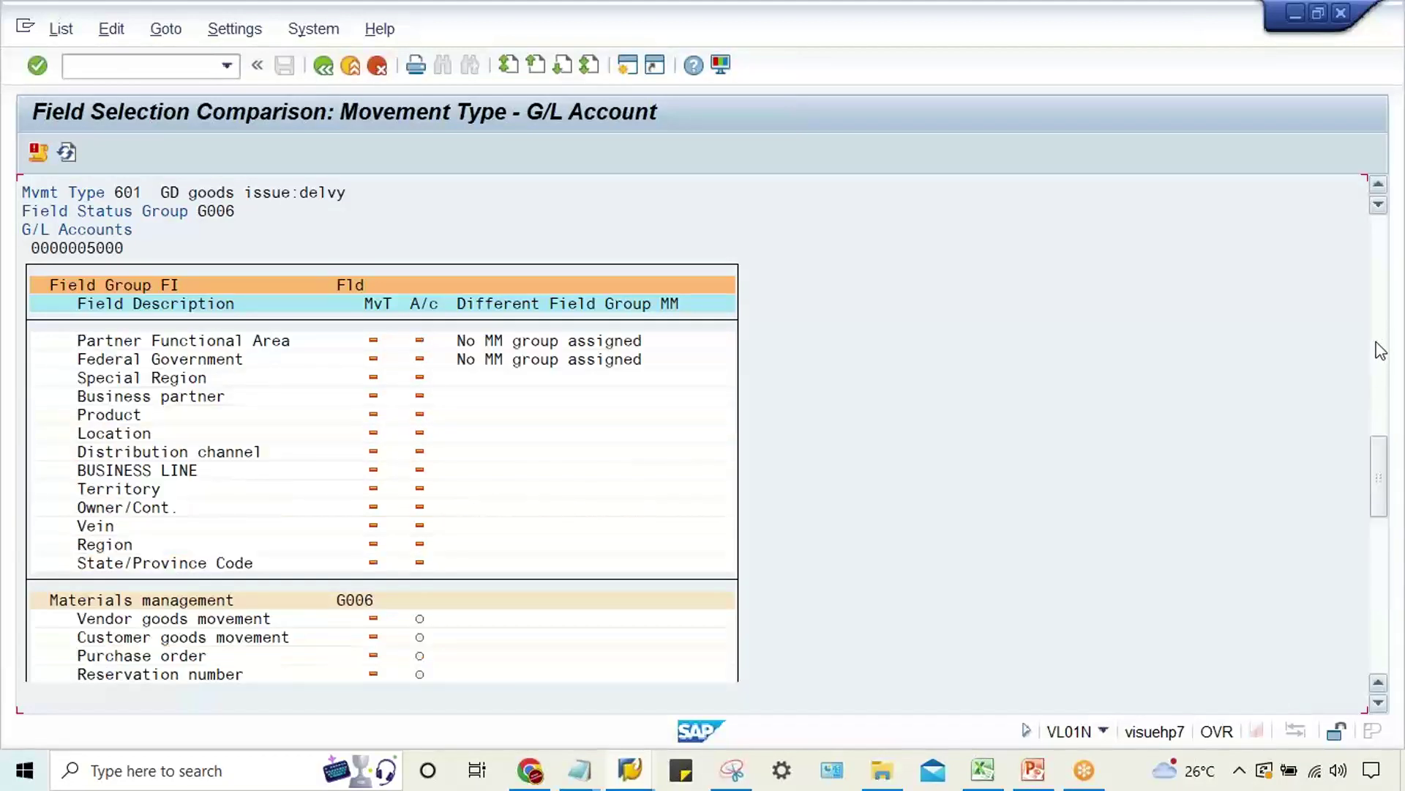
left_click(1380, 338)
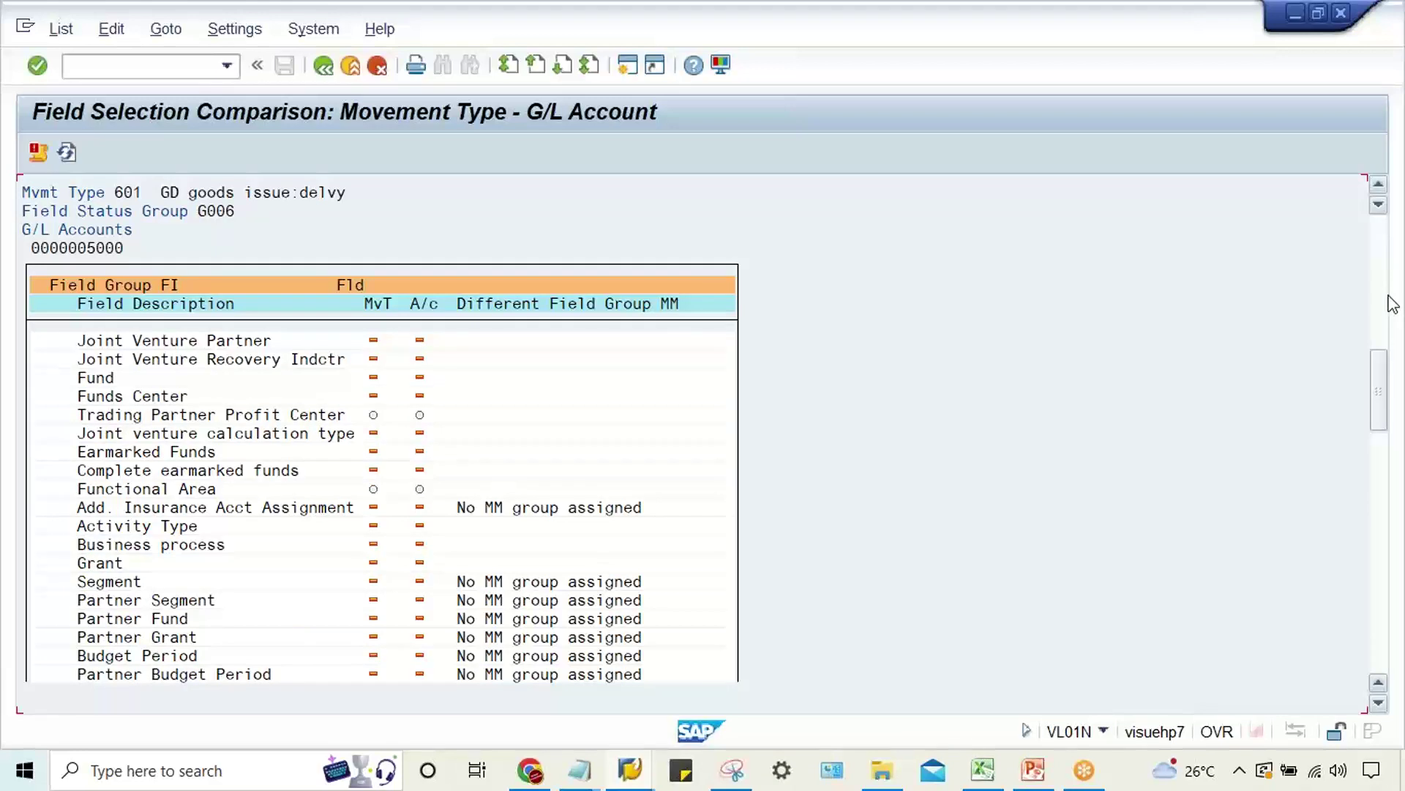
left_click(1387, 309)
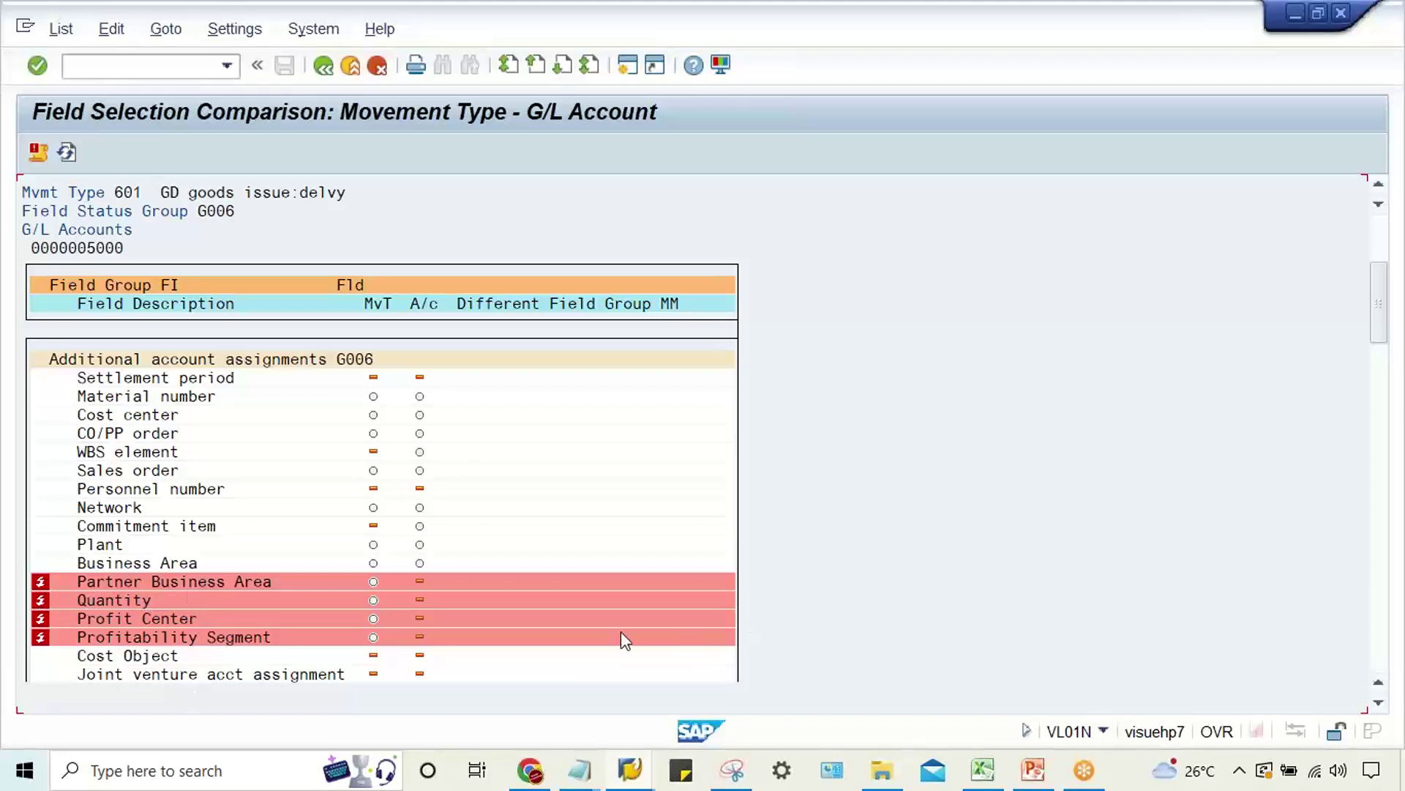
left_click(1380, 580)
left_click(1381, 303)
- Set Partner Business Area, Profit Center and Profitability Segment to optional entry in G006's additional account assignments
key("F3")
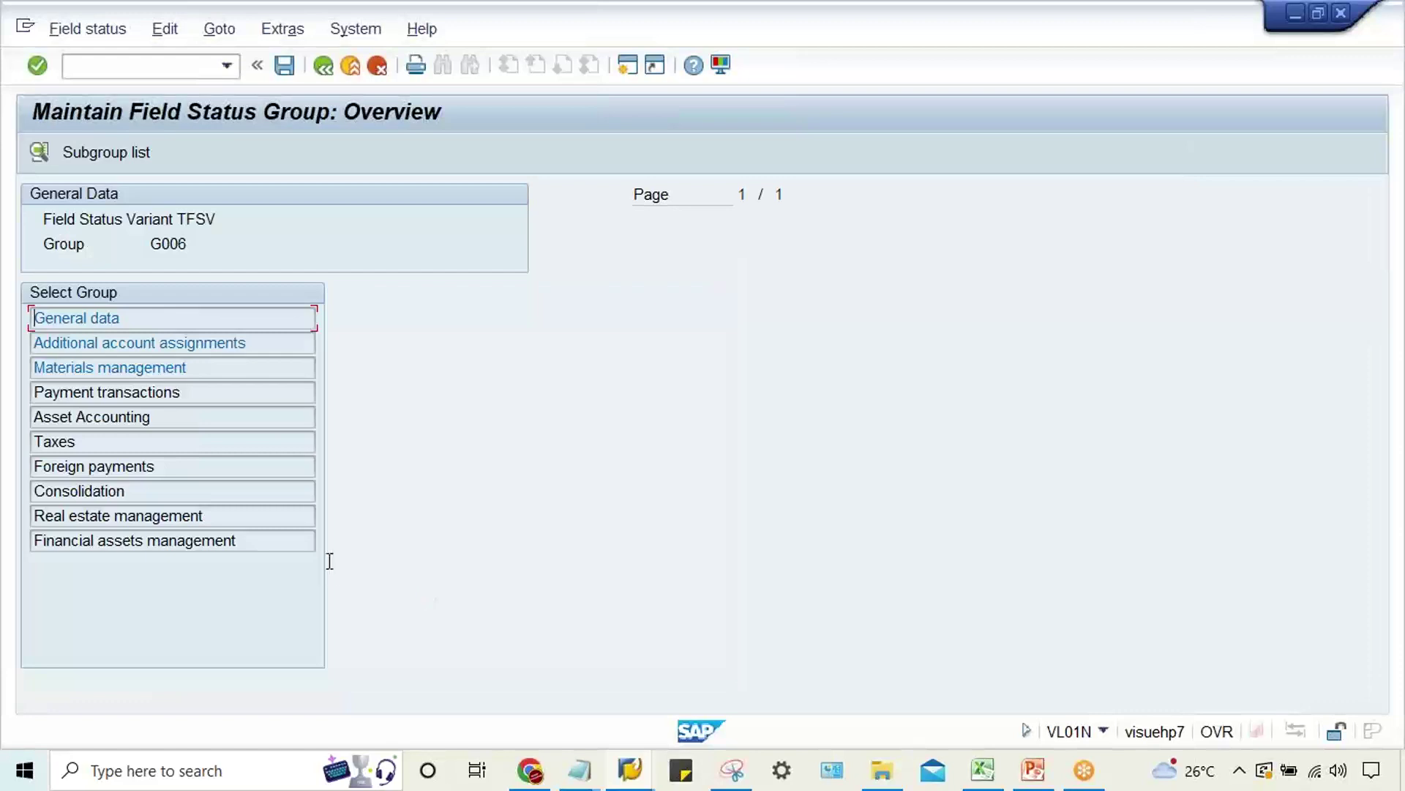
left_click(193, 343)
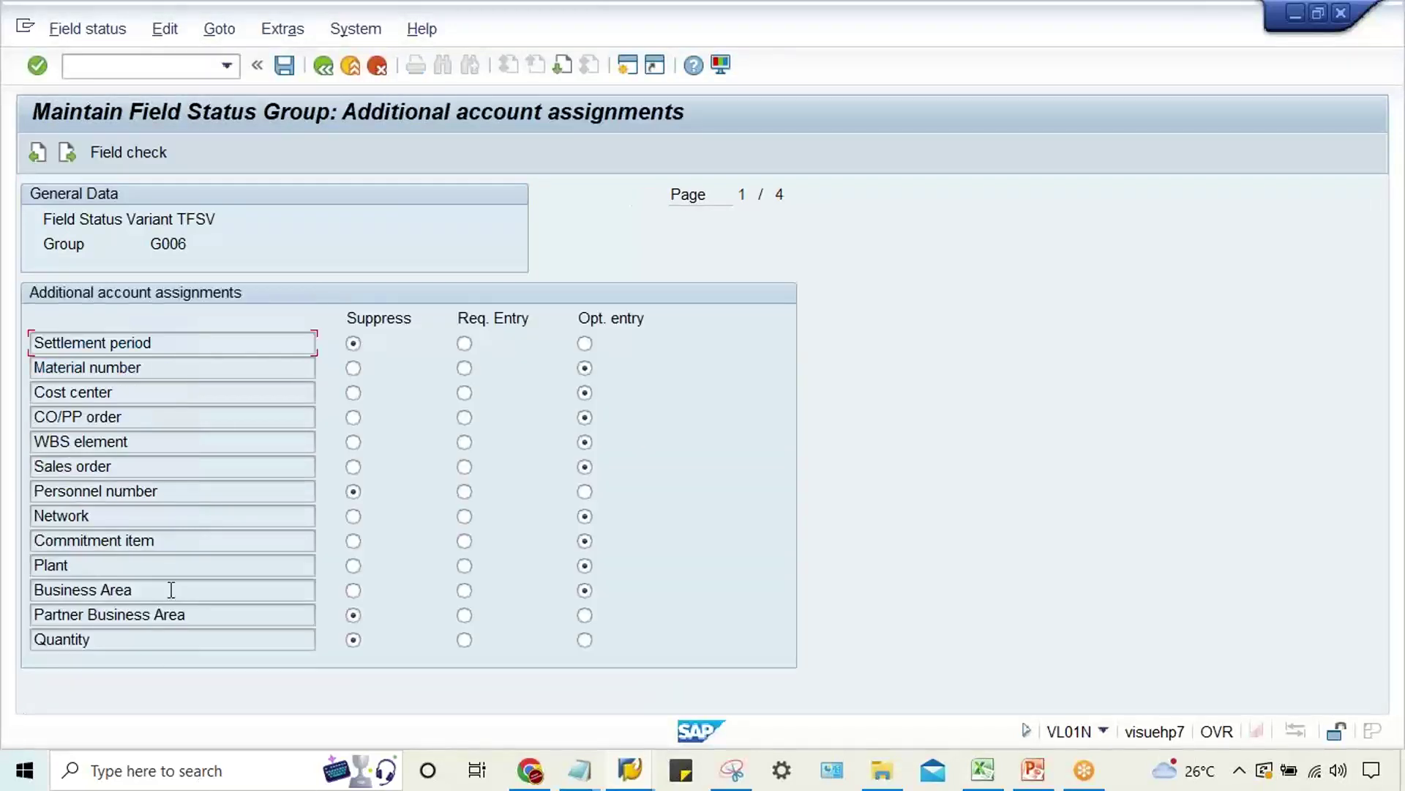
left_click(584, 613)
key("Page_Down")
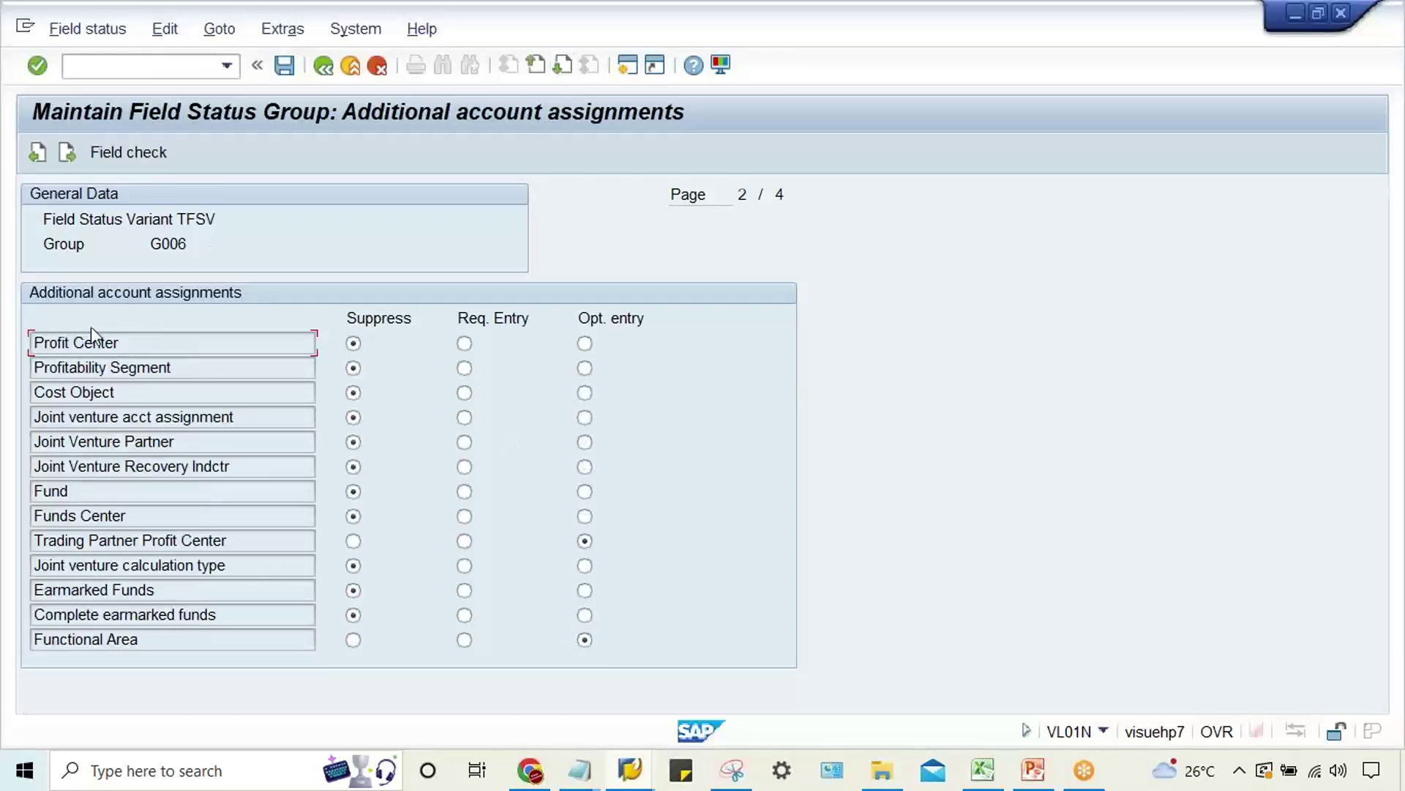
left_click(584, 344)
left_click(584, 369)
- Save the G006 changes under customizing request NSPK900078
left_click(284, 66)
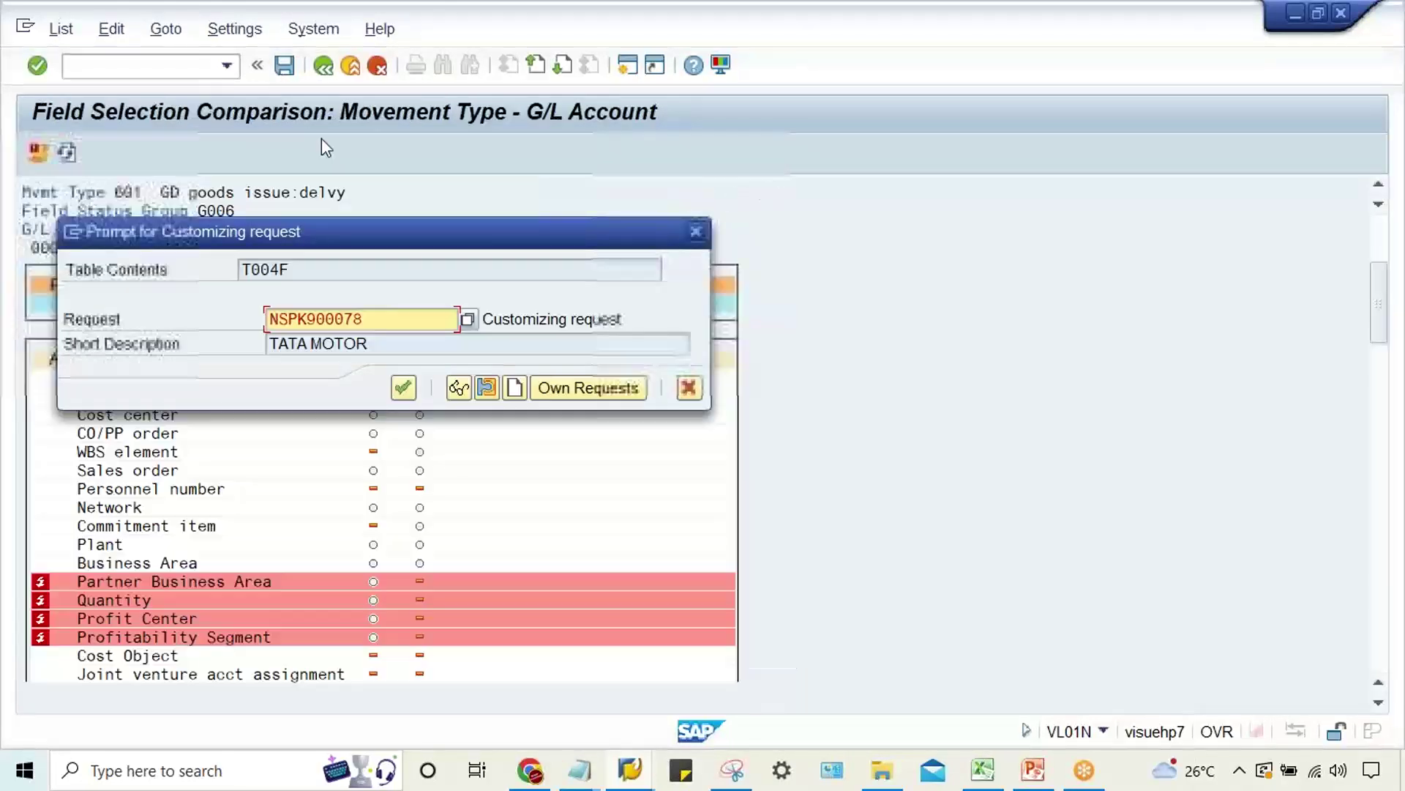
left_click(410, 396)
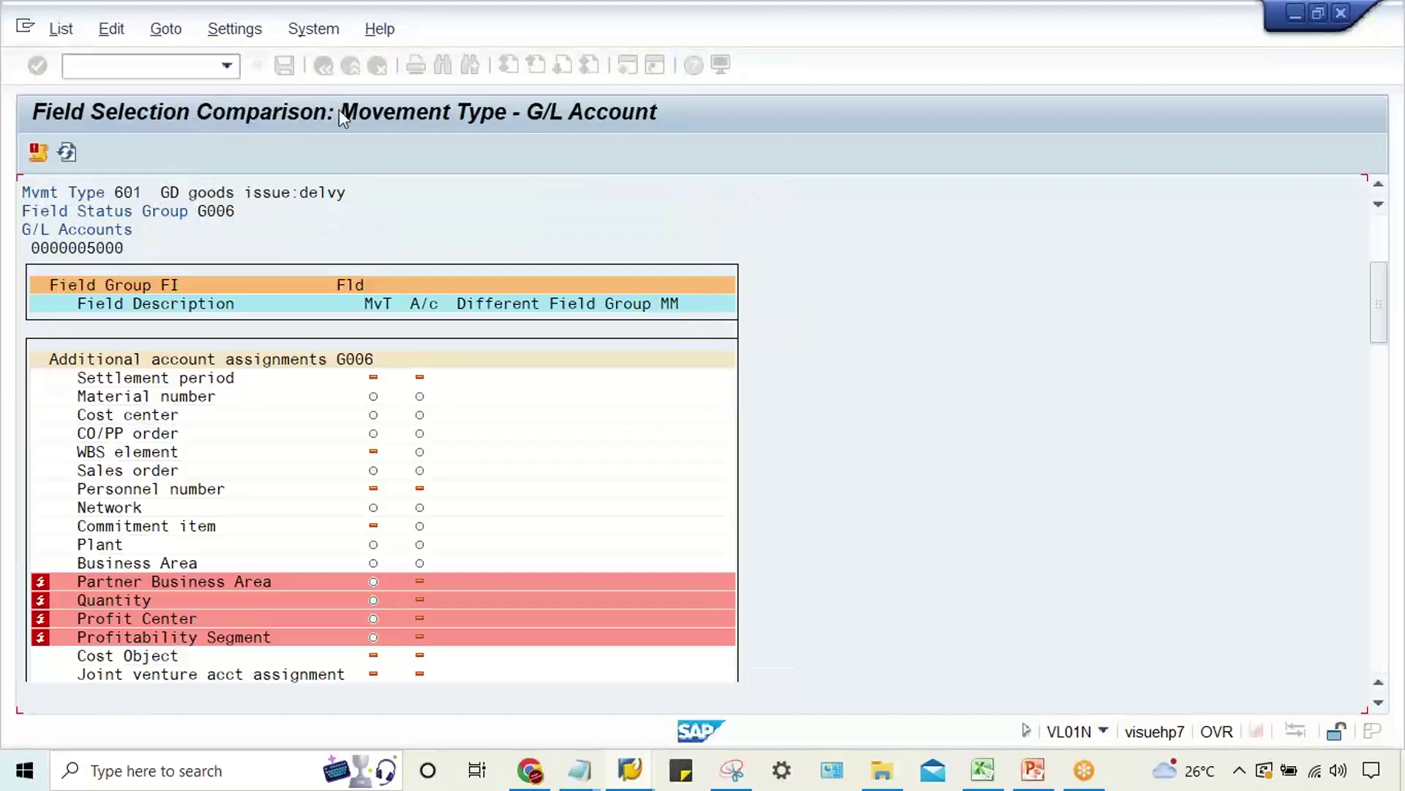
left_click(323, 66)
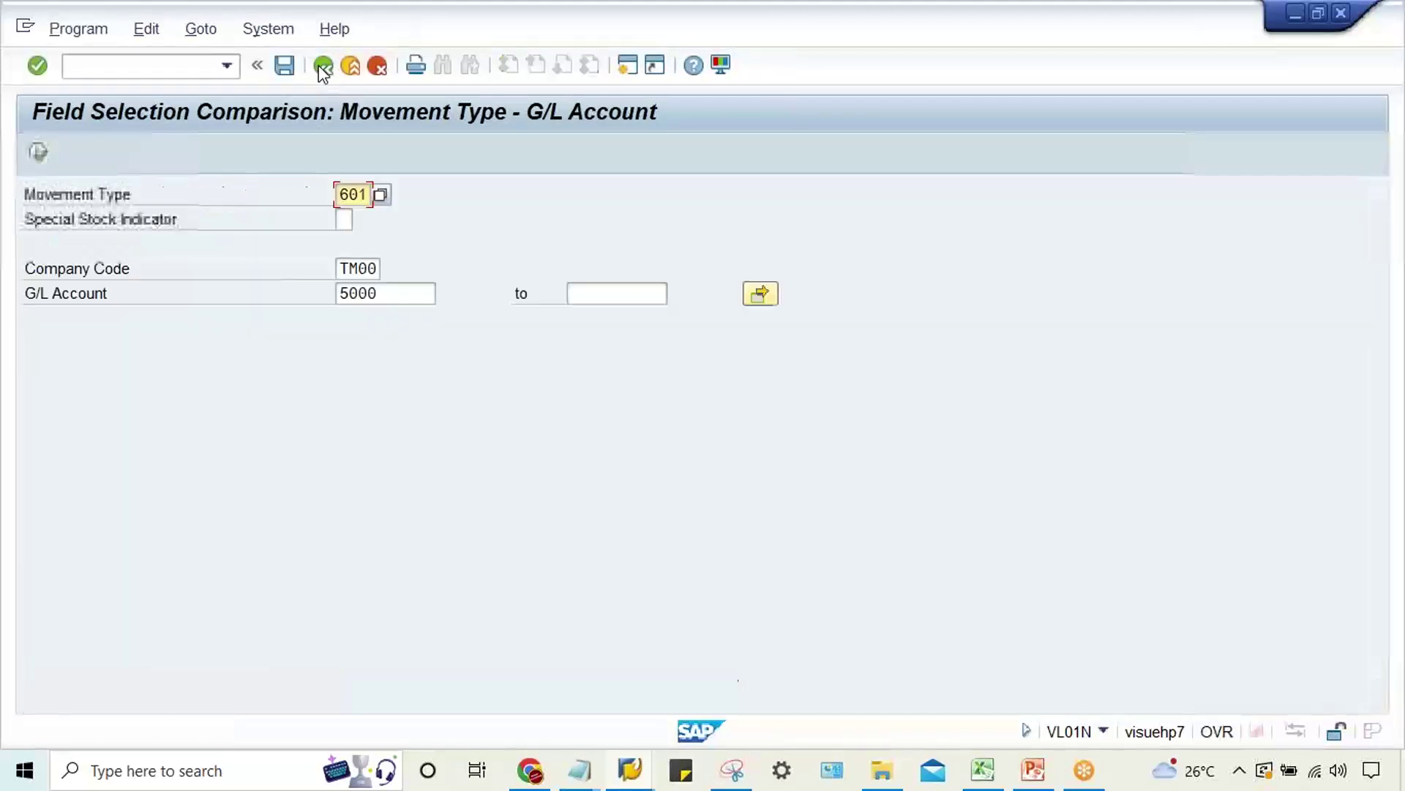
left_click(39, 152)
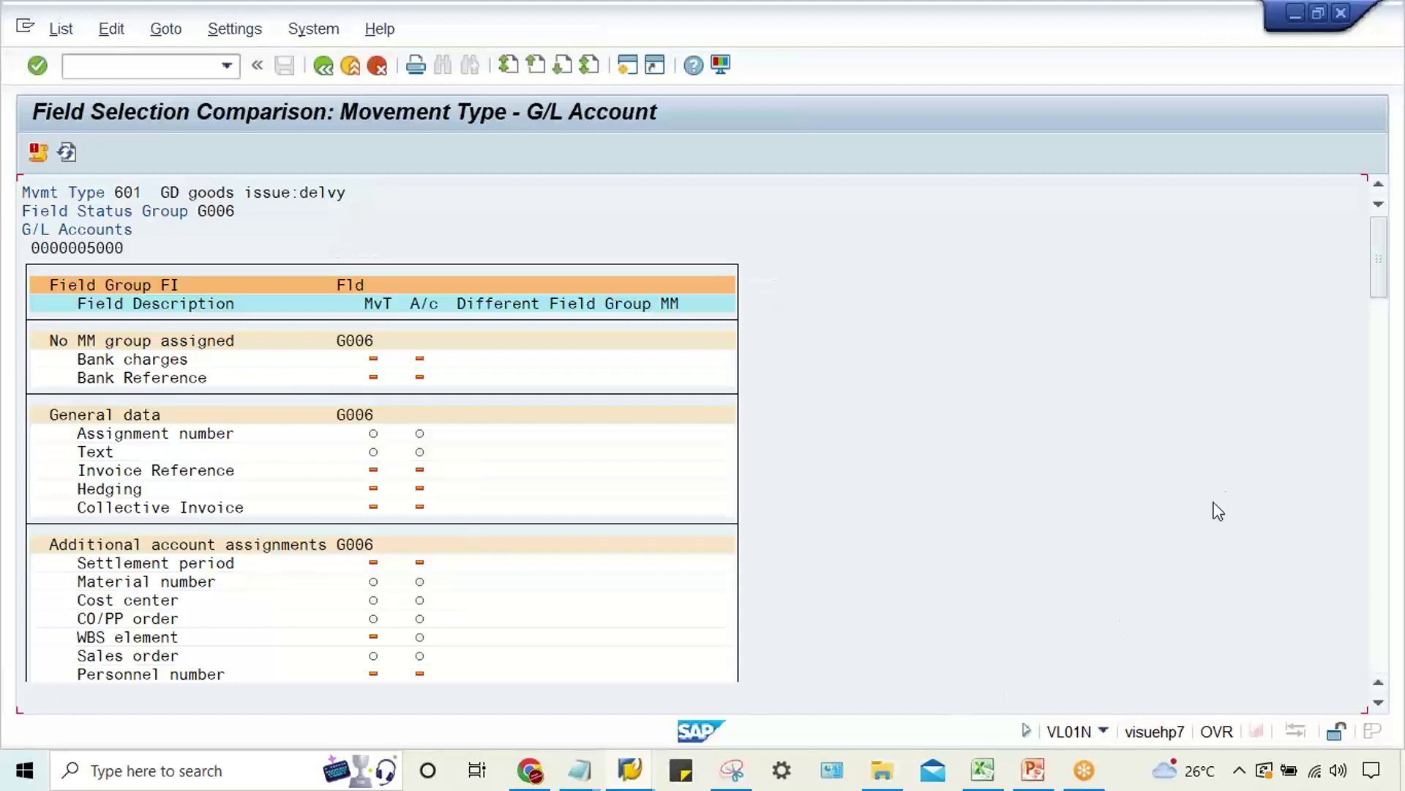
left_click(1379, 620)
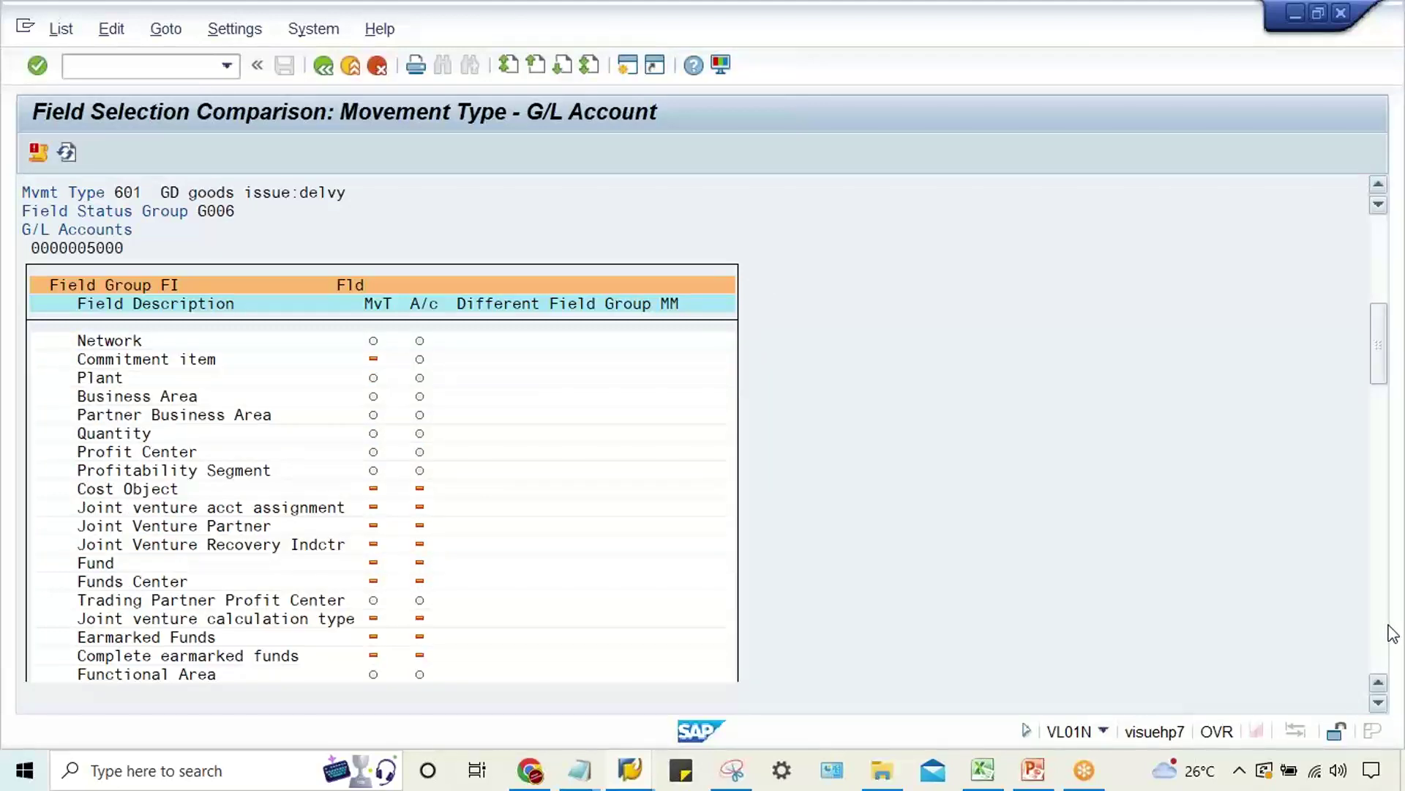
left_click(1390, 630)
left_click(1392, 633)
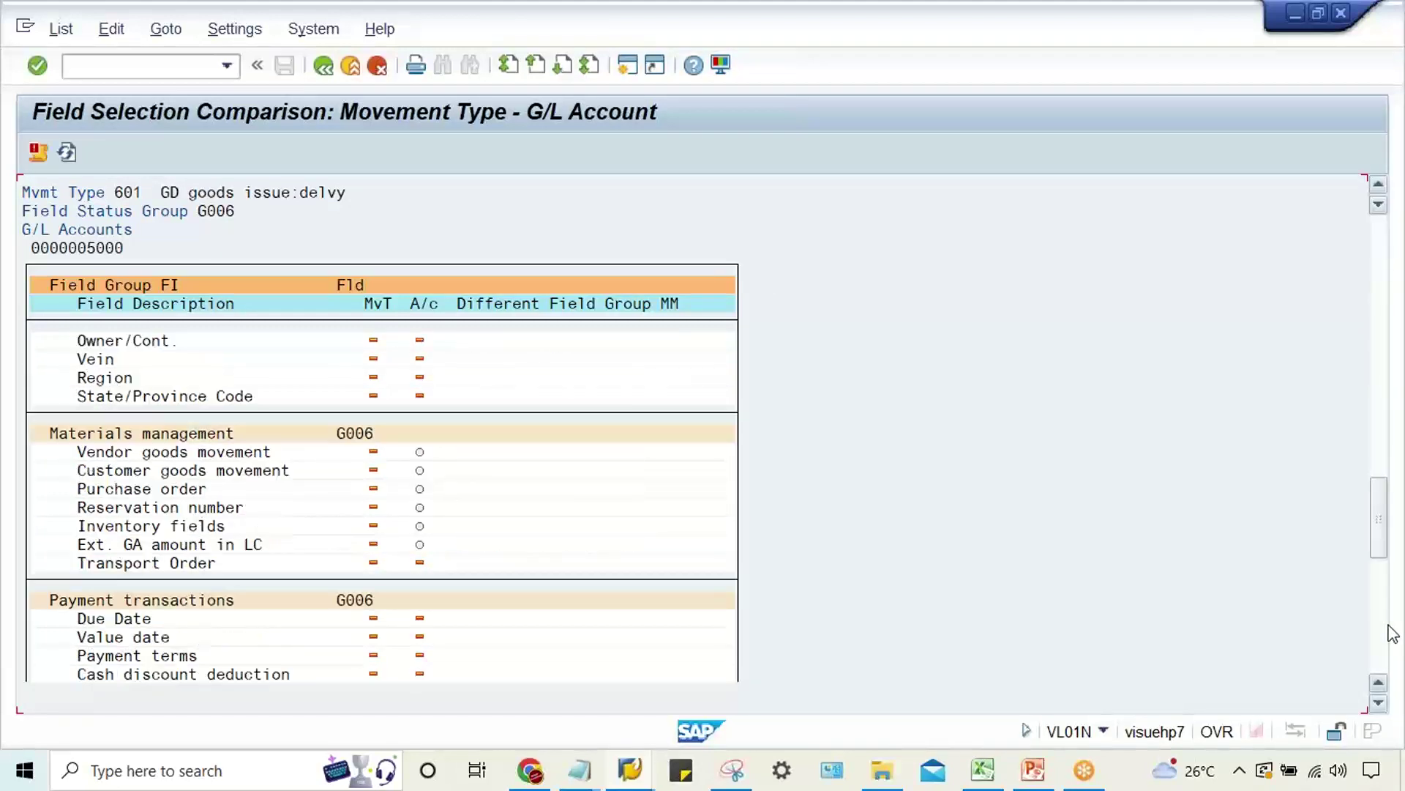
left_click(1388, 633)
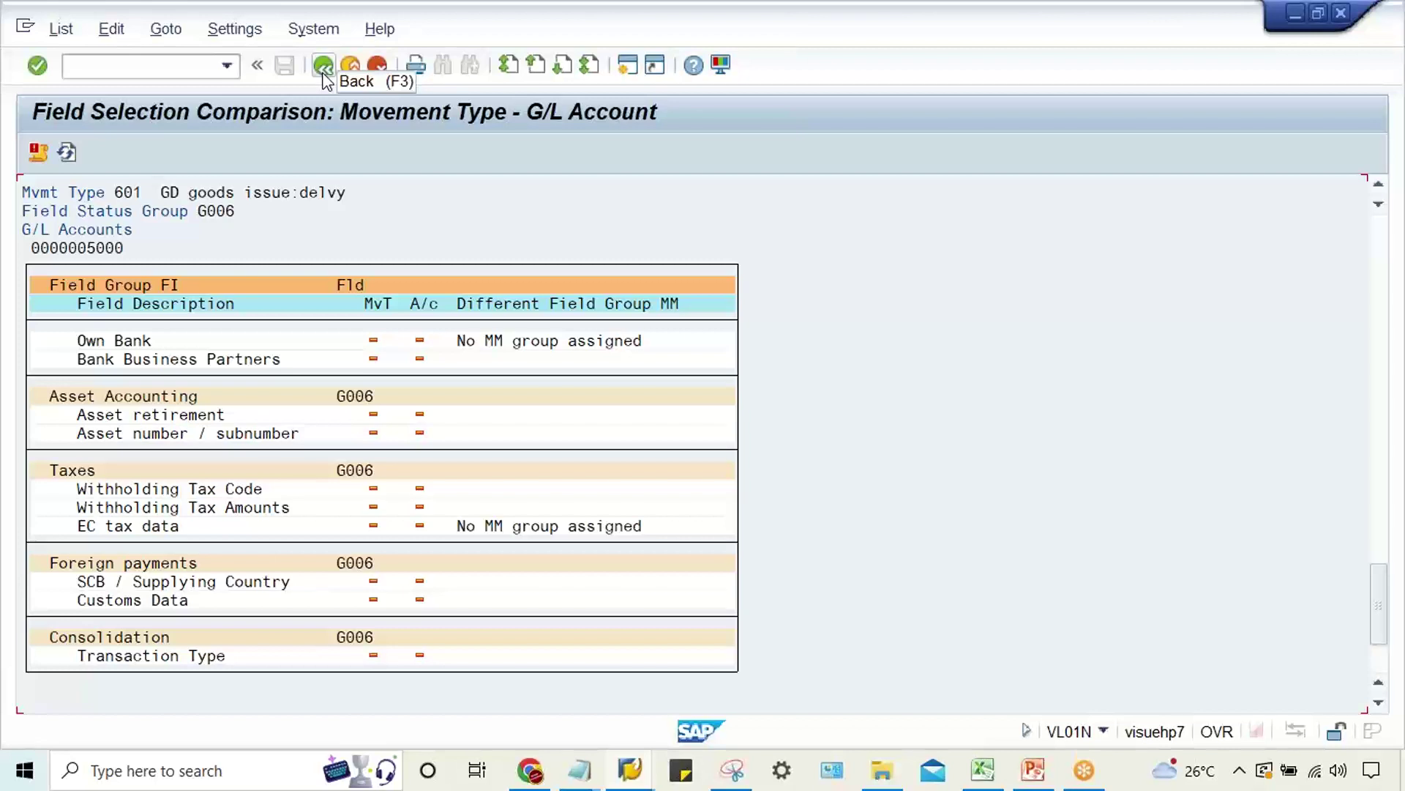
left_click(324, 68)
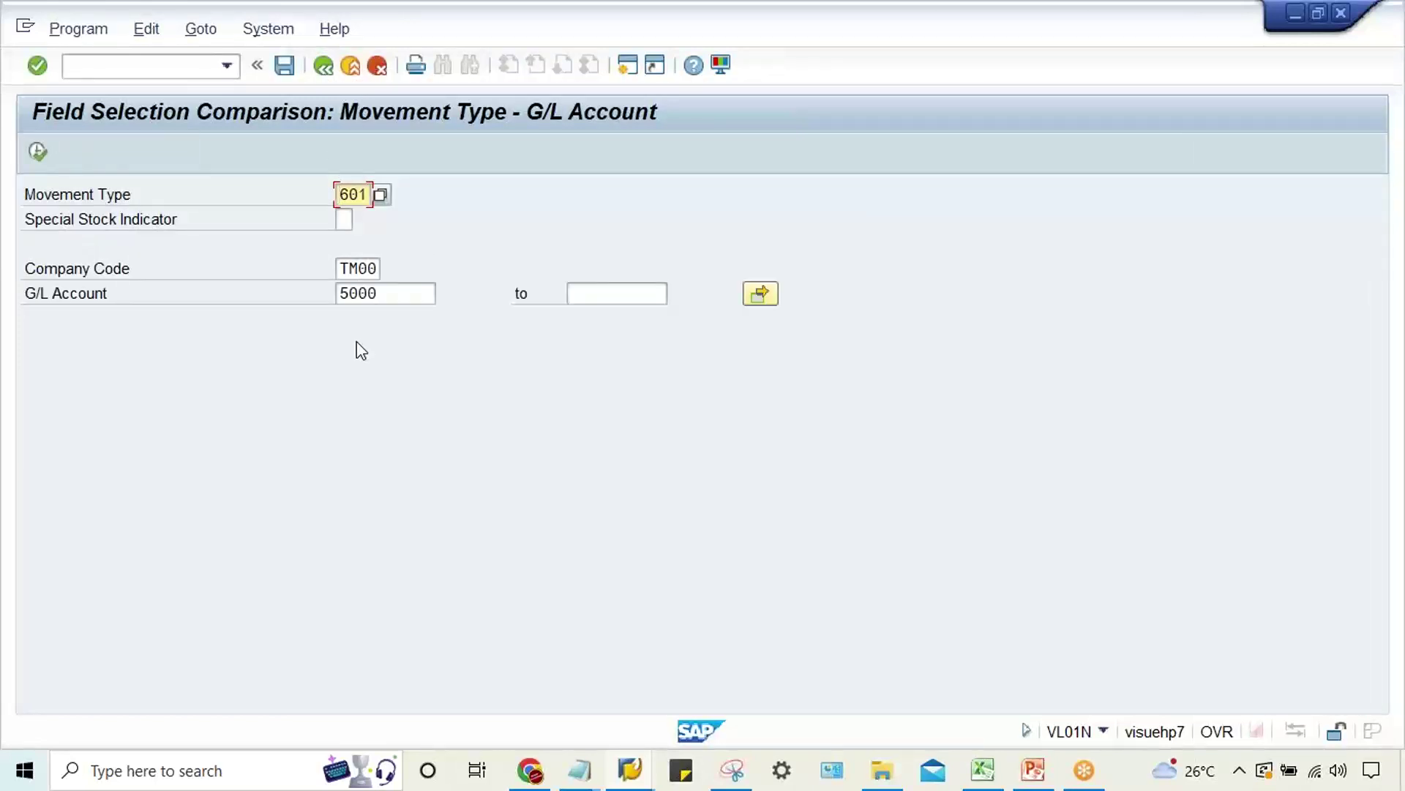